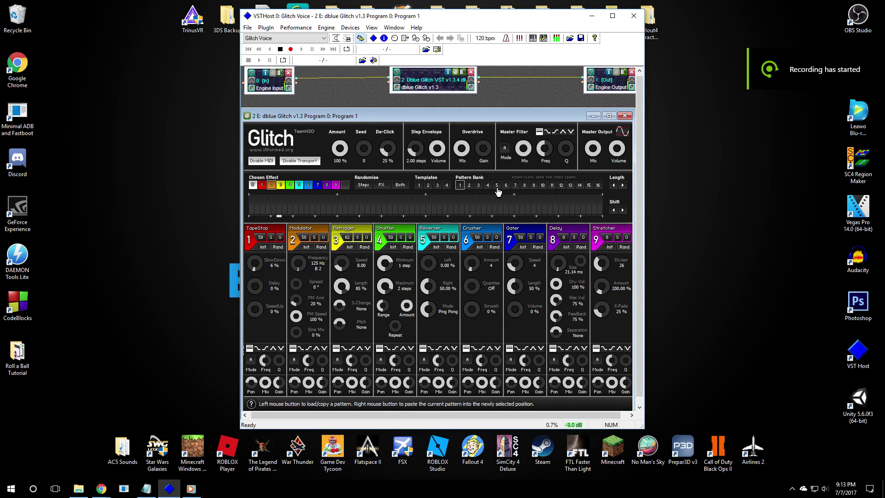
Step: Load pattern 5 from the dblue Glitch Pattern Bank row
left_click(497, 186)
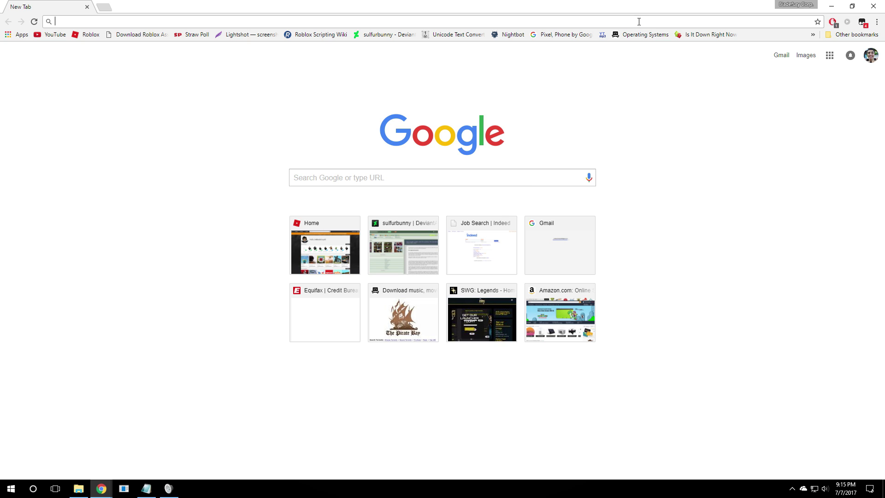
Step: Search 'VST host' and download vsthostx86.zip from the hermannseib.com VSTHost page
type("VS")
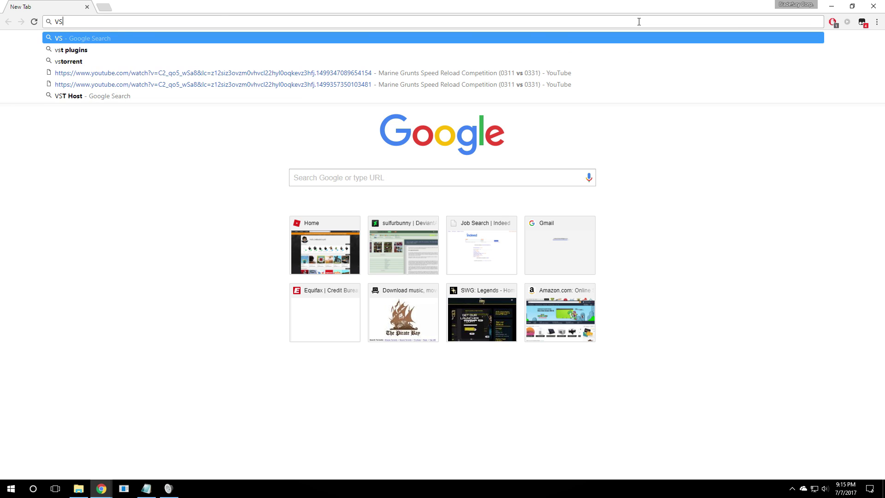
type("T host")
key("Return")
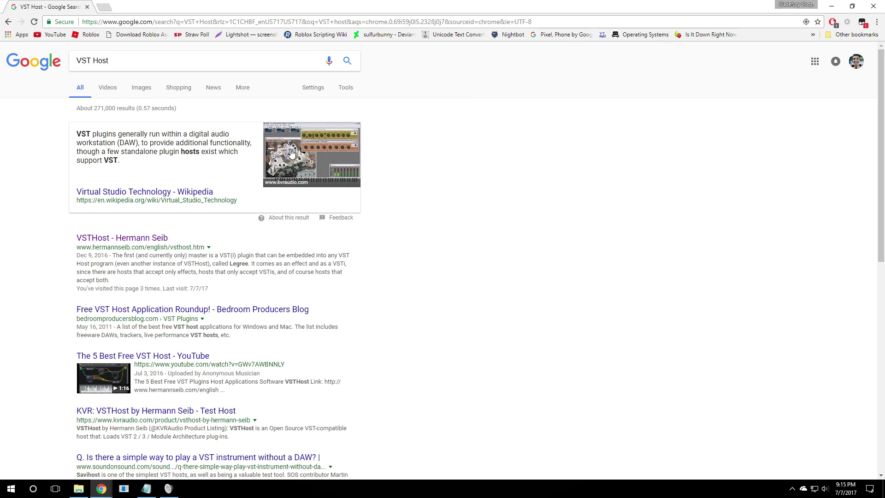
left_click(124, 240)
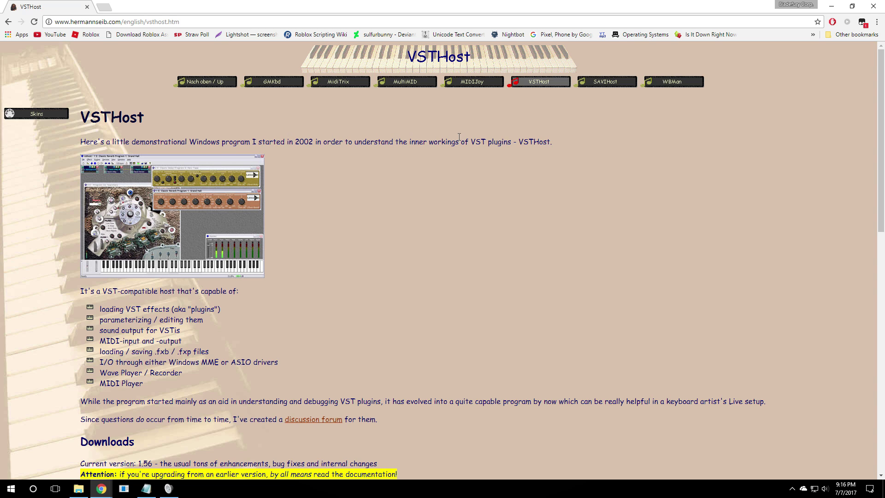
scroll(362, 183, "down", 4)
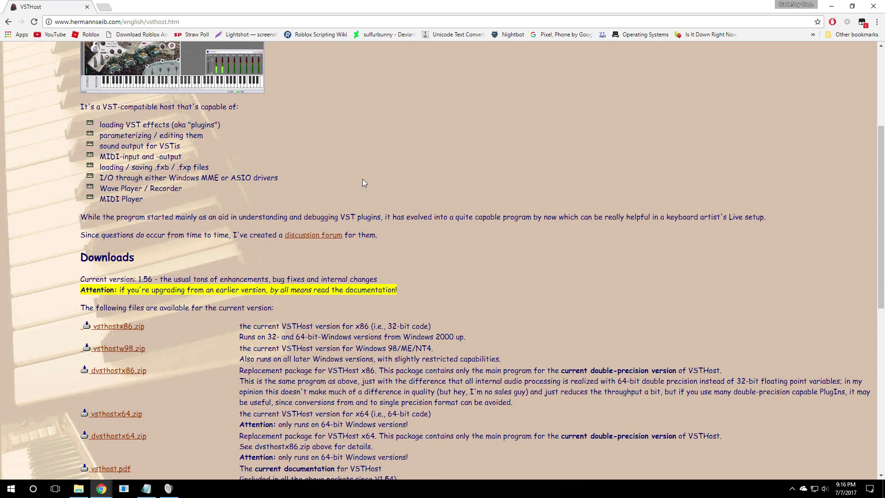
left_click(128, 327)
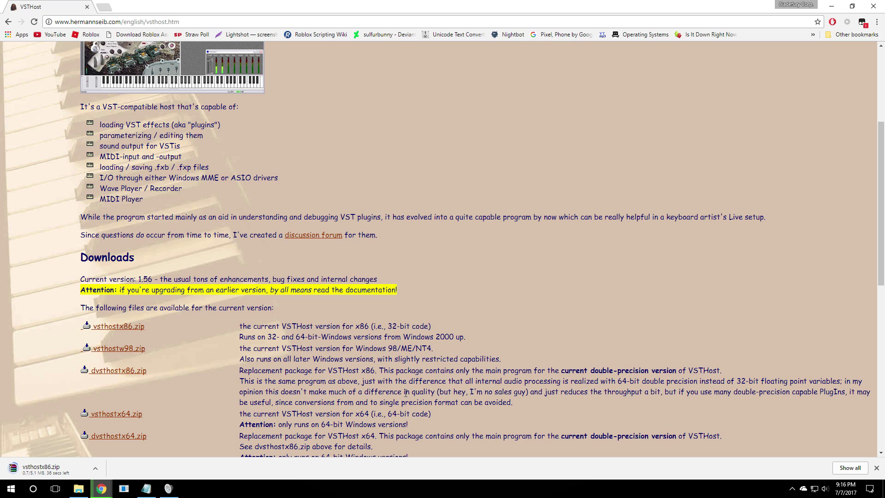
key("ctrl+t")
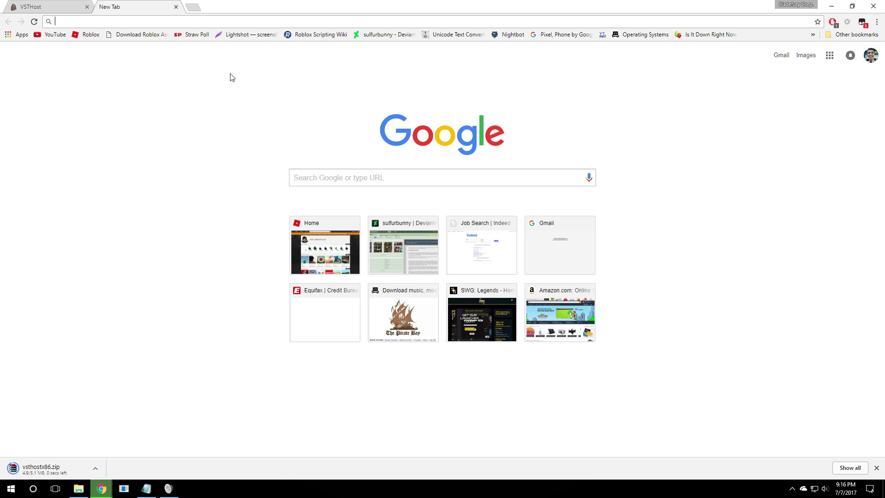
Step: Search for VB-Audio cable and open the VB-Audio website's home page
type("VB a")
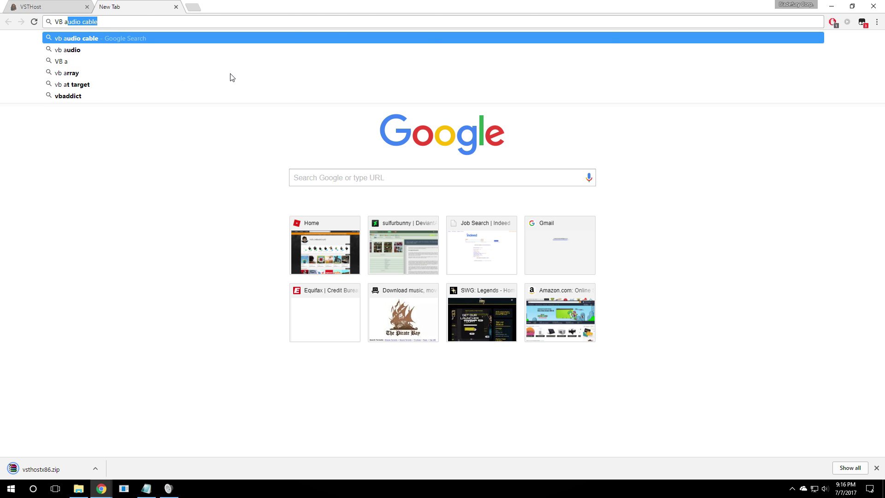
key("Return")
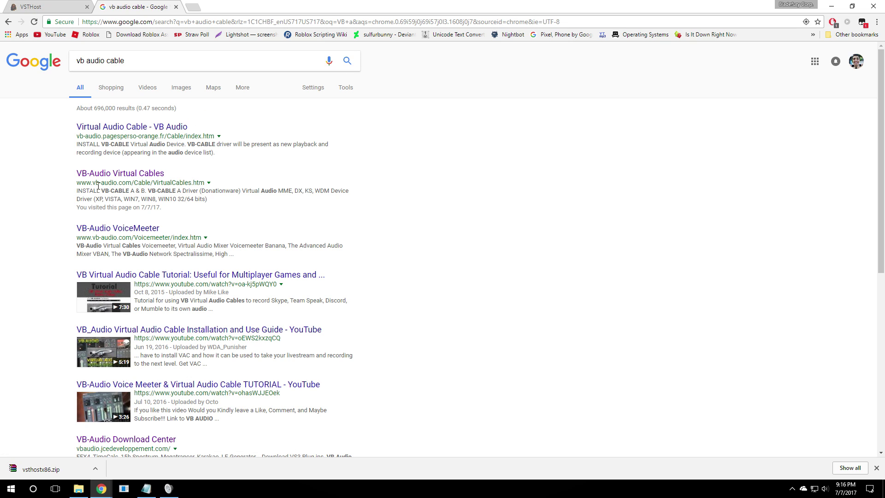
left_click(110, 175)
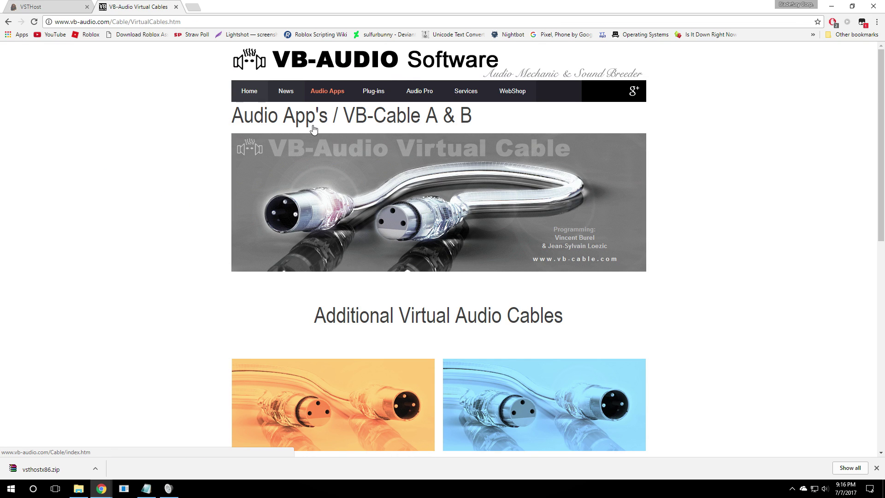
scroll(391, 217, "down", 6)
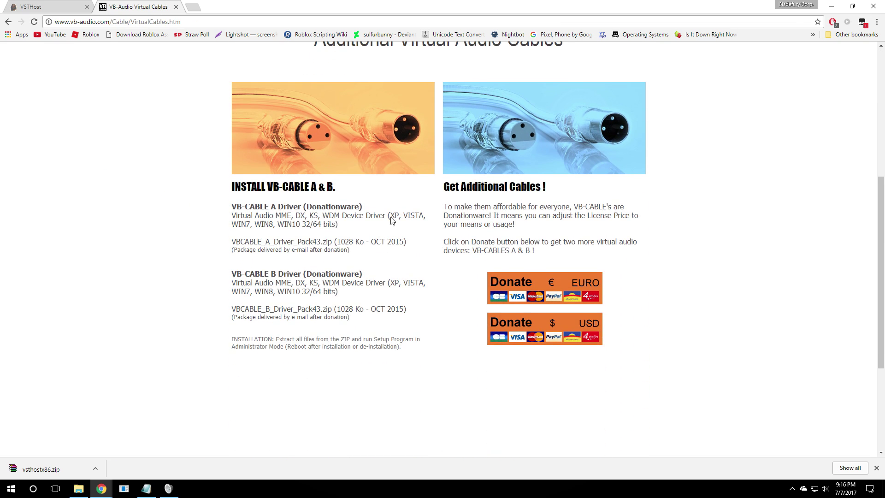
scroll(305, 221, "up", 6)
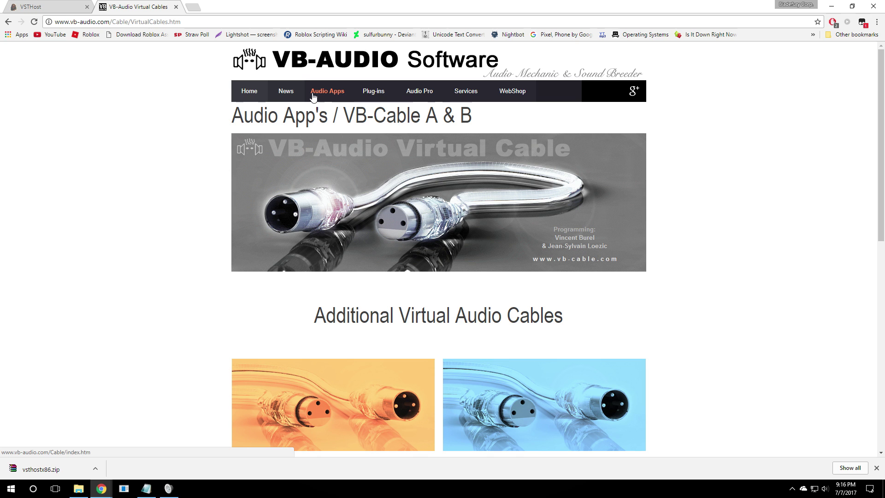
left_click(249, 92)
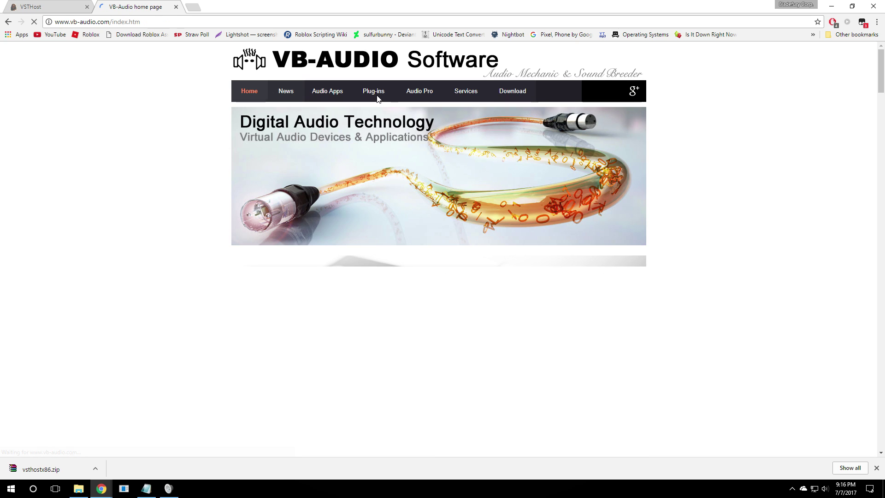
Step: Go through the Download Center to VB-Audio Virtual Cable and download VBCABLE_Driver_Pack43.zip
scroll(324, 177, "down", 8)
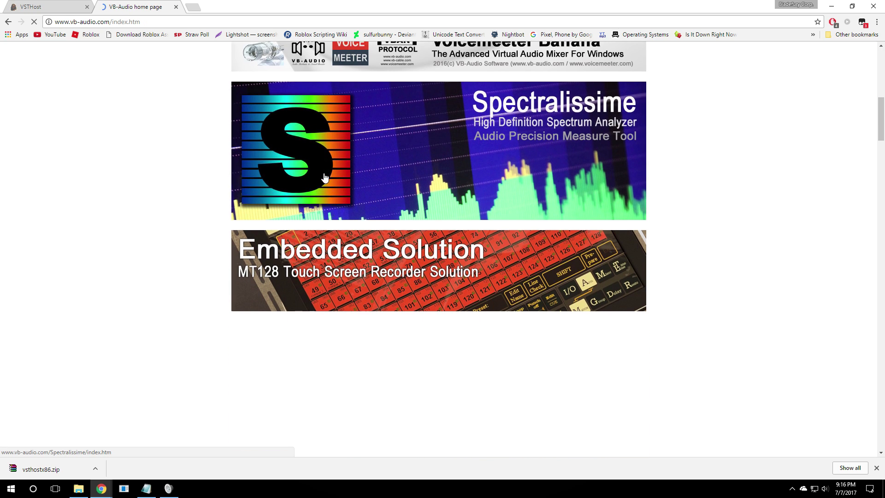
scroll(361, 154, "up", 8)
left_click(511, 95)
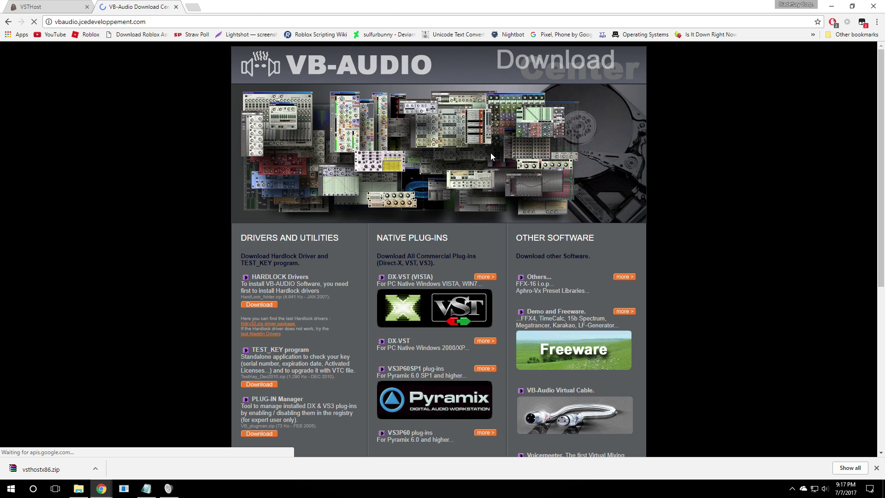
scroll(469, 196, "down", 6)
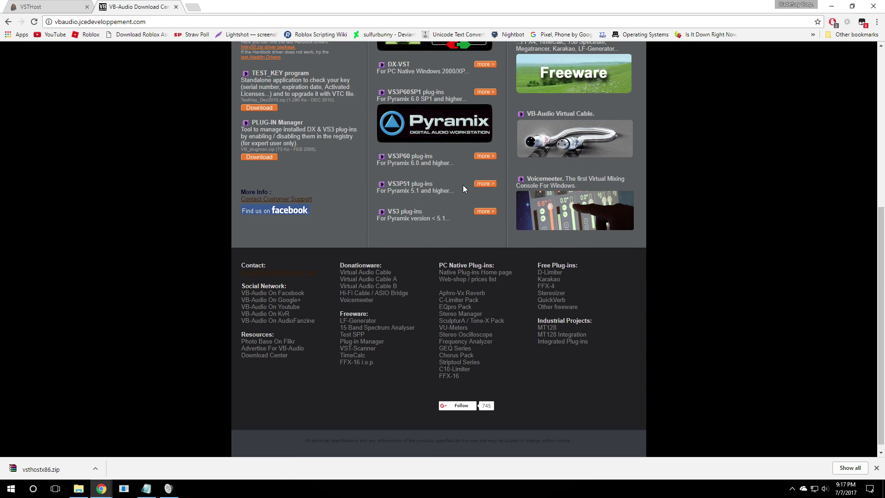
scroll(464, 186, "up", 4)
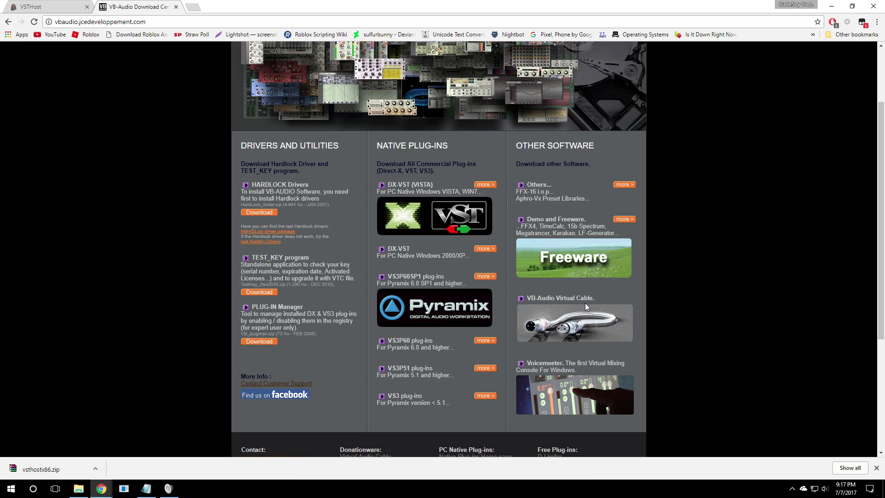
left_click(558, 313)
scroll(559, 312, "down", 7)
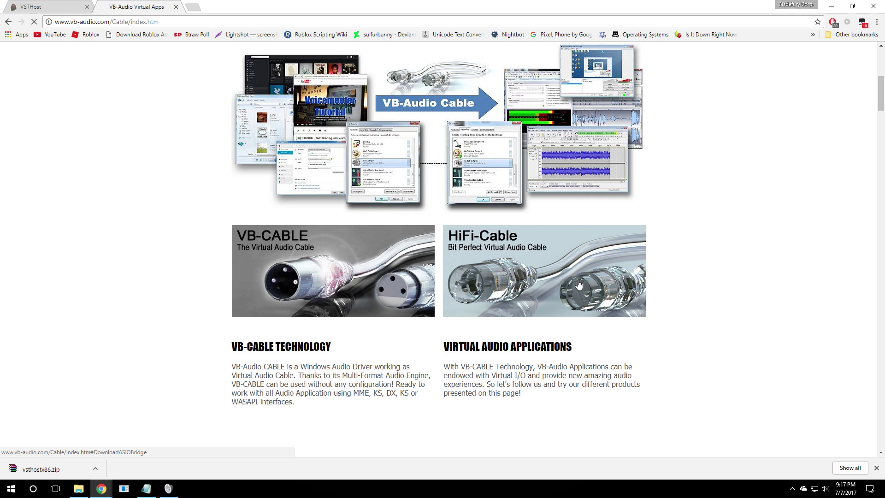
left_click(333, 265)
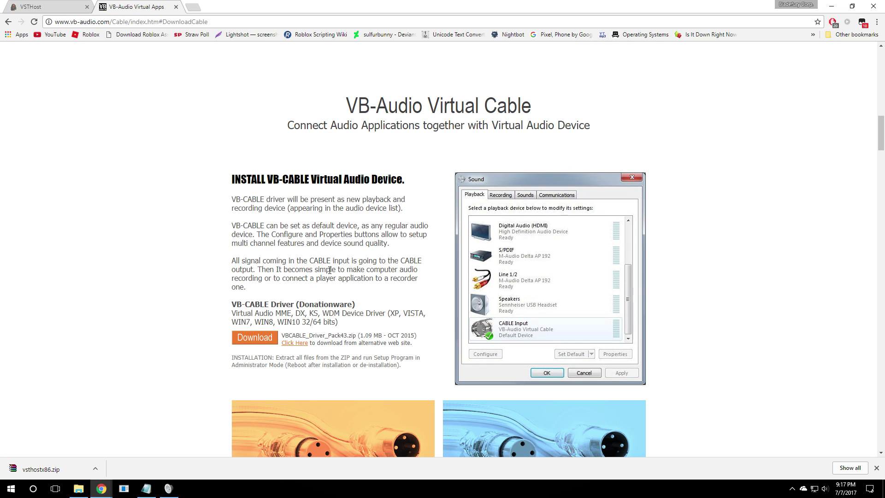
left_click(273, 344)
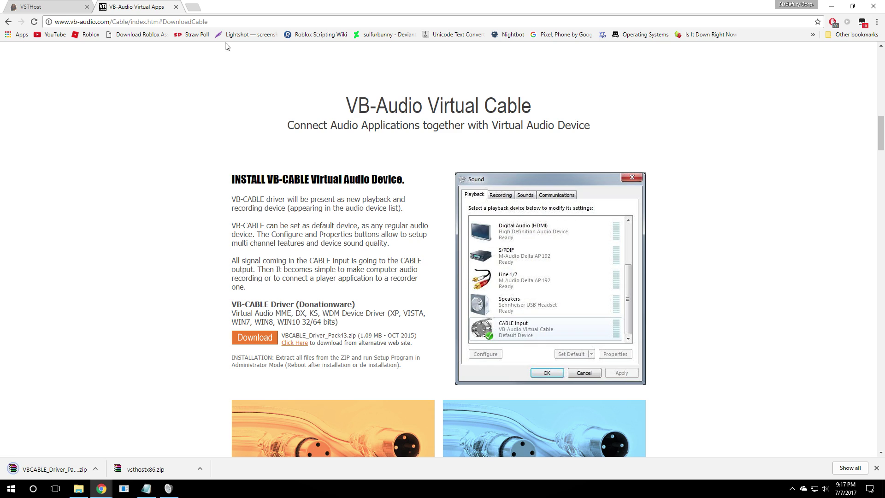
Step: Search 'dblue glitch' and download the Windows 32-bit VST plug-ins pack from illformed.org
left_click(201, 9)
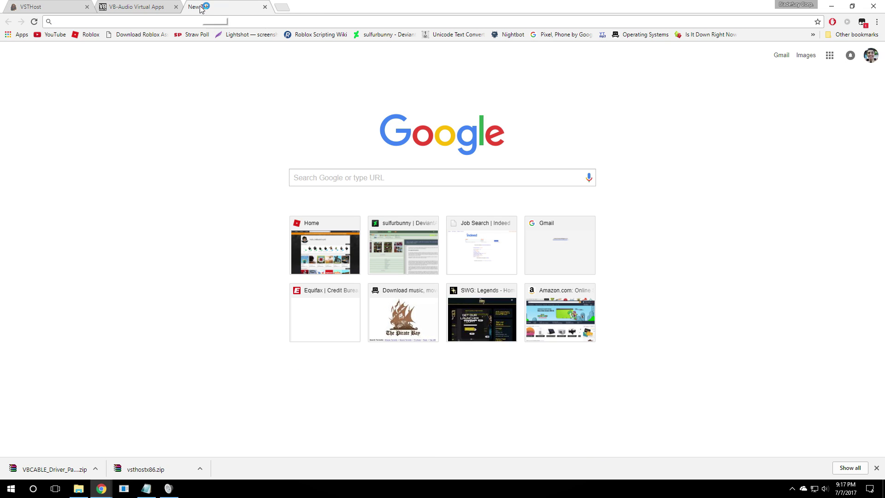
type("db")
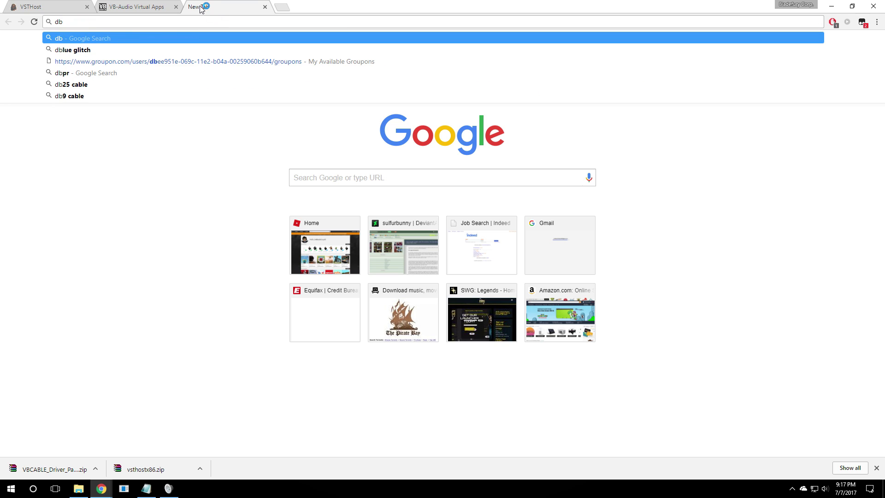
type("l")
key("Down")
key("Down")
key("Return")
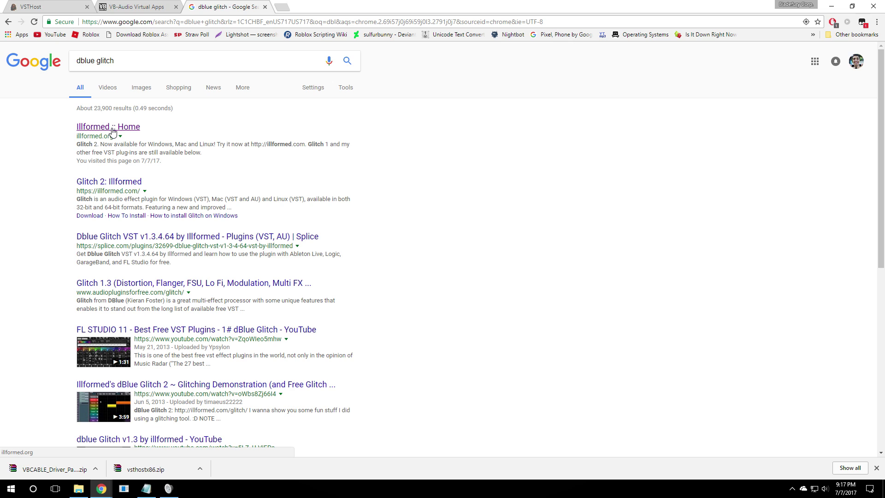
left_click(112, 132)
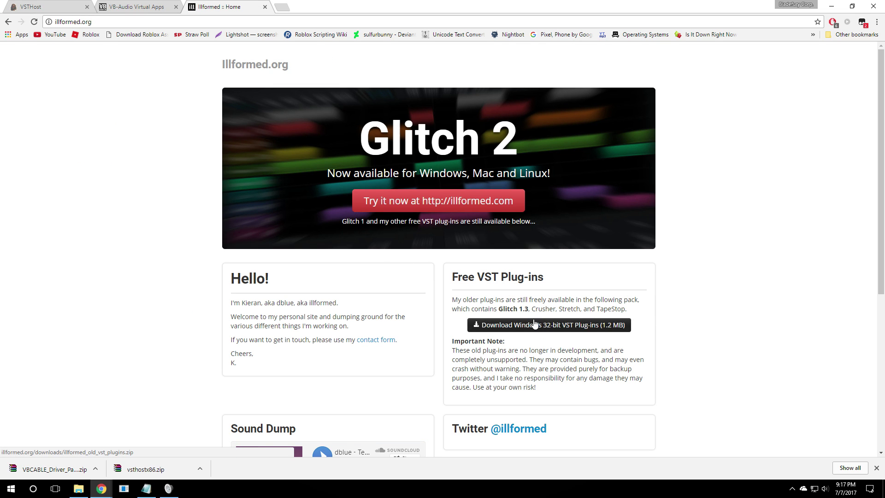
left_click_drag(462, 282, 552, 292)
left_click(553, 293)
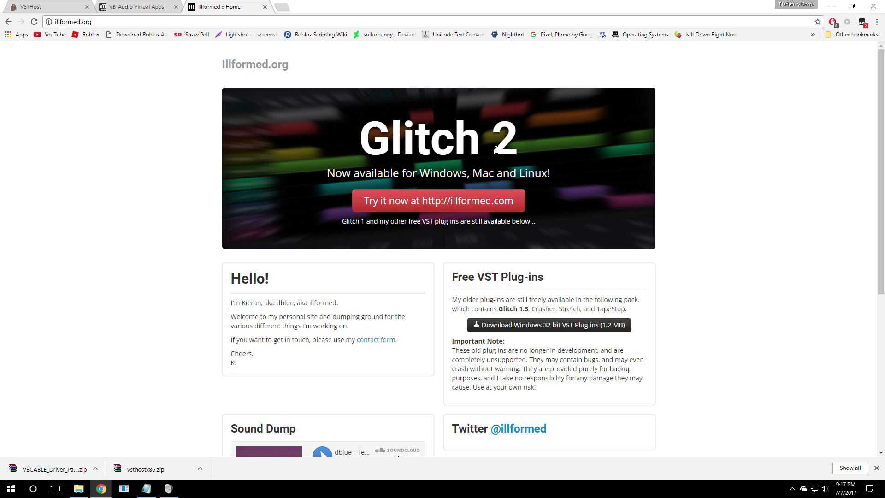
left_click(529, 328)
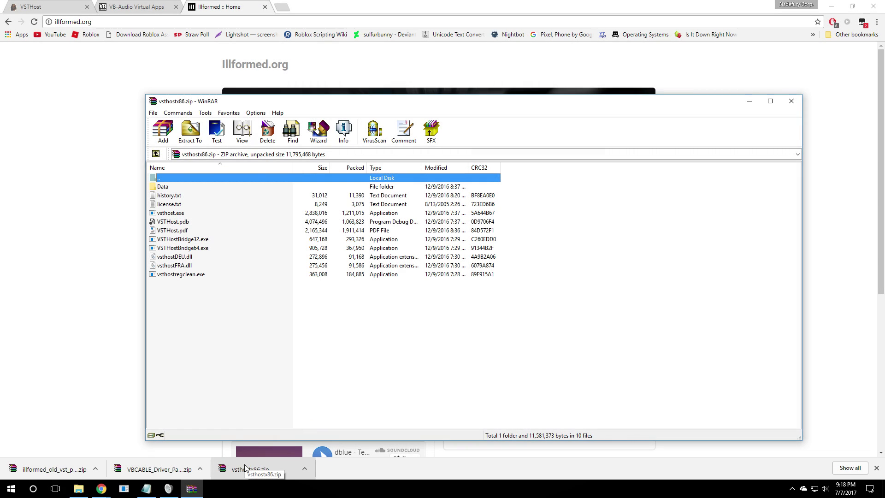
Step: Close the Sound settings window and create a New folder on the desktop
left_click(832, 7)
left_click(127, 121)
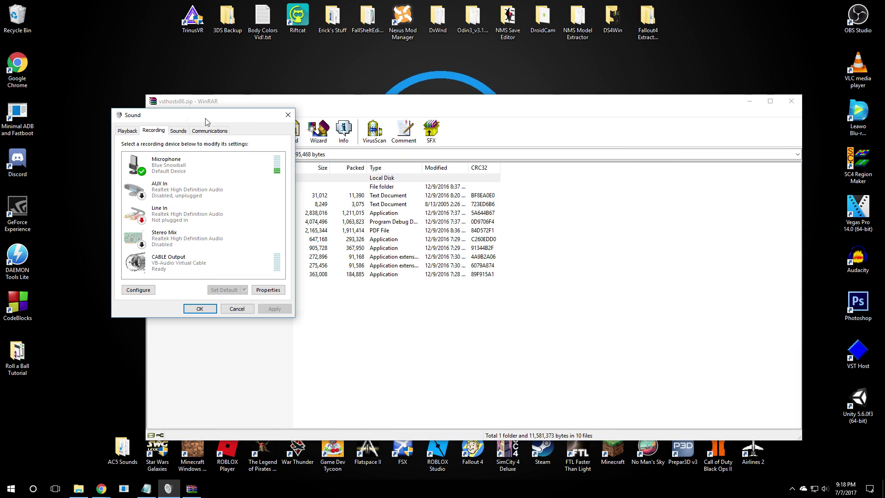
left_click(289, 112)
right_click(285, 63)
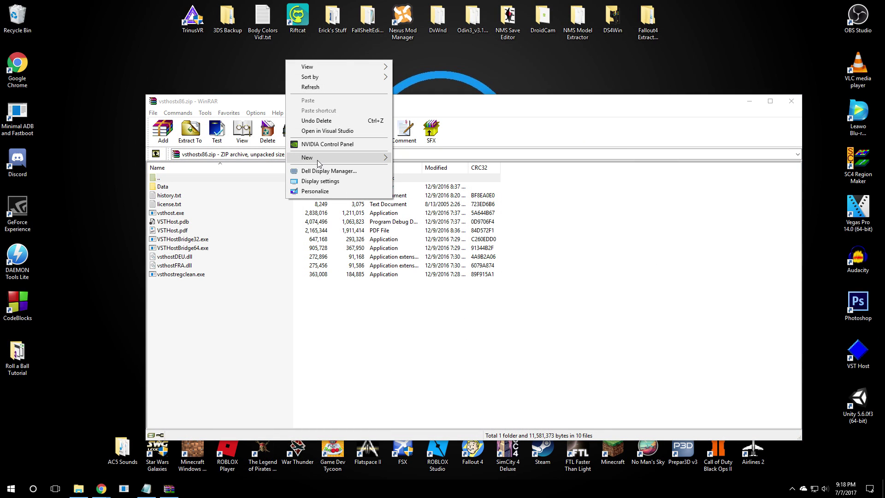
mouse_move(319, 159)
left_click(443, 159)
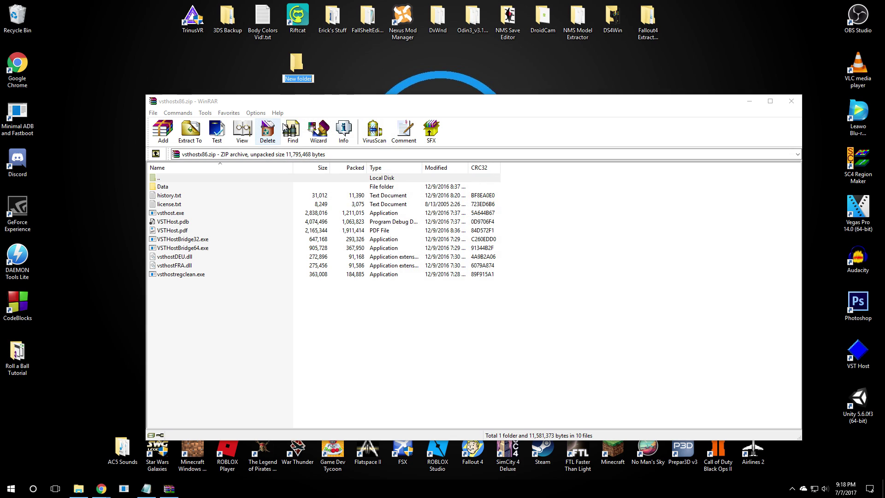
Step: Drag all vsthostx86.zip files into New folder, close WinRAR, and return to Chrome
left_click_drag(297, 103, 515, 132)
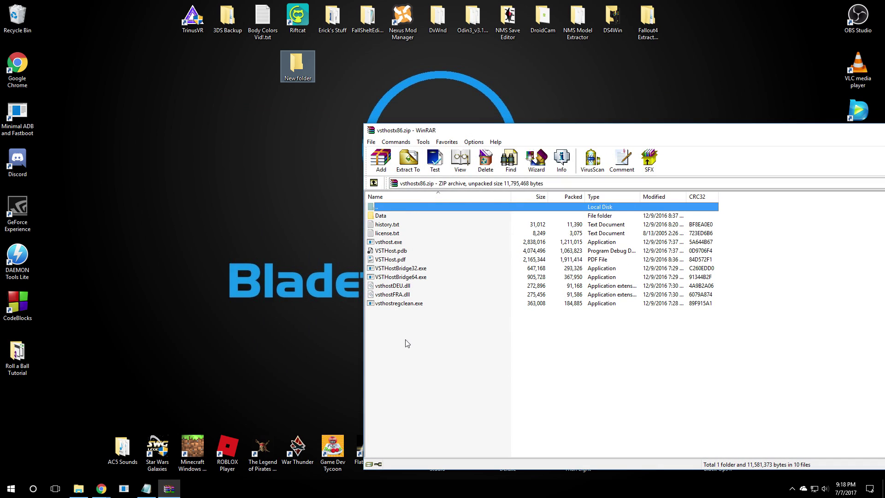
left_click_drag(404, 341, 299, 66)
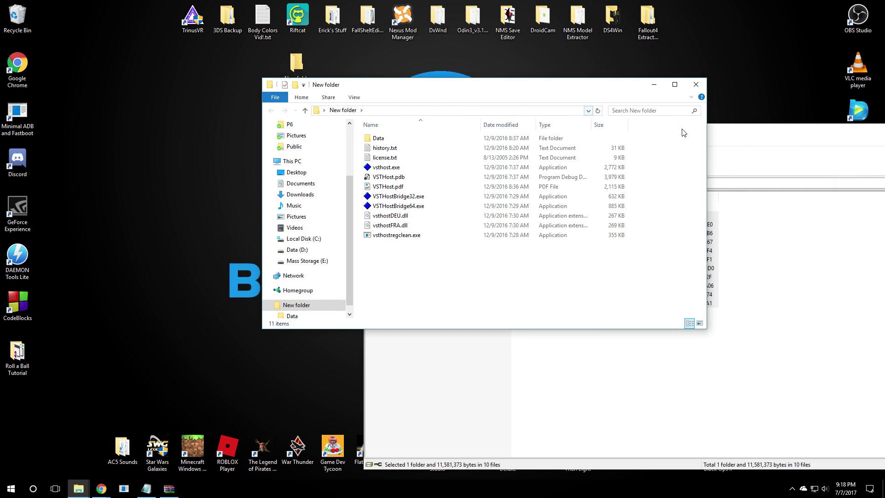
left_click(760, 138)
key("alt+F4")
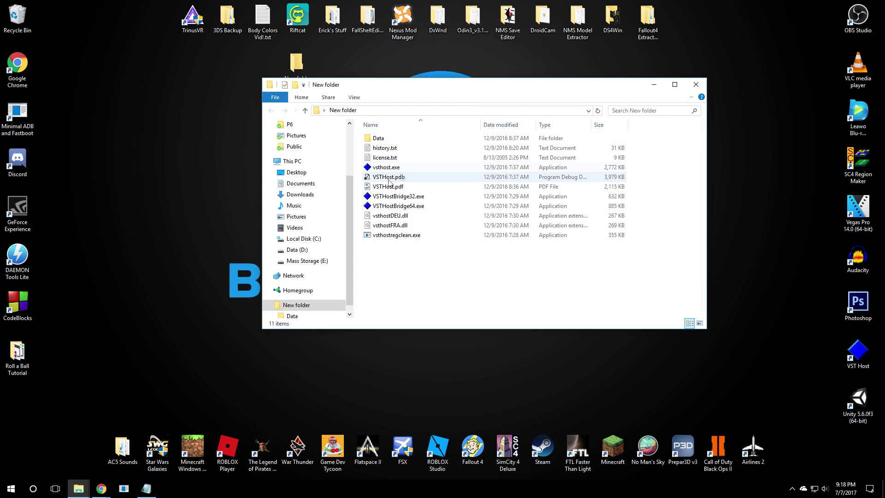
left_click(388, 171)
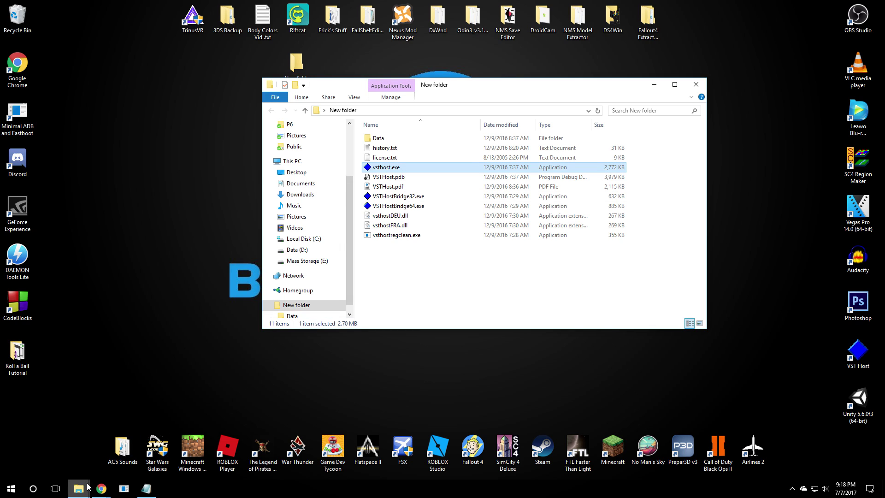
mouse_move(89, 486)
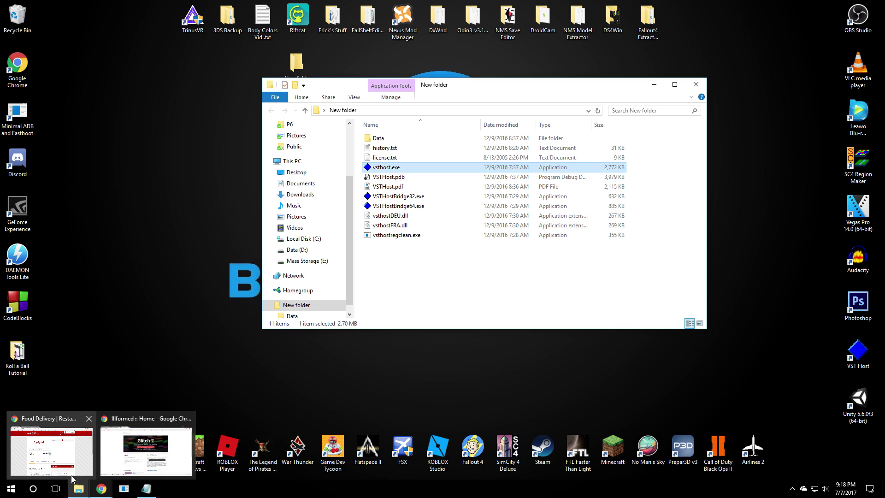
left_click(182, 456)
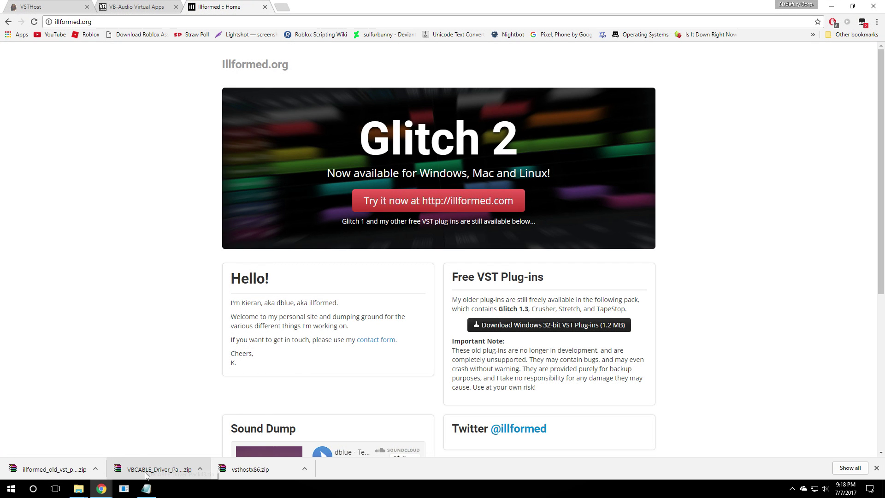
Step: Copy dblue_Glitch_v1_3.dll from illformed_old_vst_plugins.zip into New folder
left_click(51, 469)
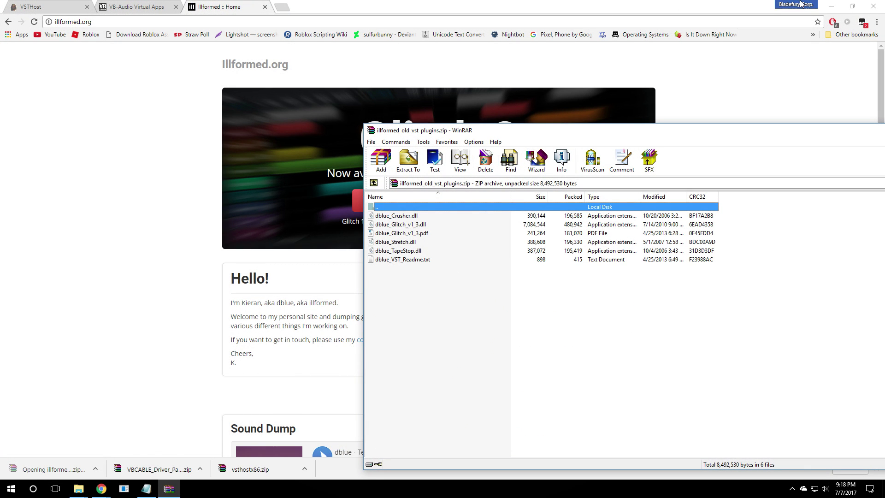
left_click(830, 7)
left_click_drag(432, 86, 259, 82)
left_click(595, 333)
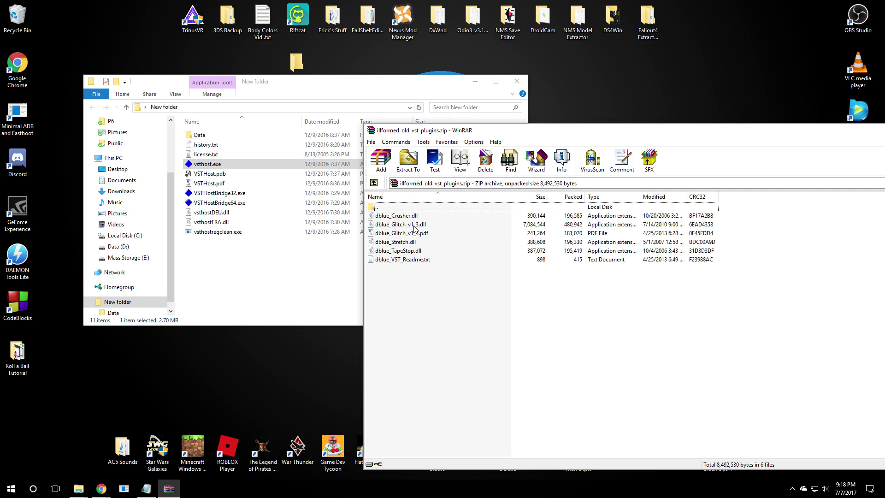
left_click(416, 226)
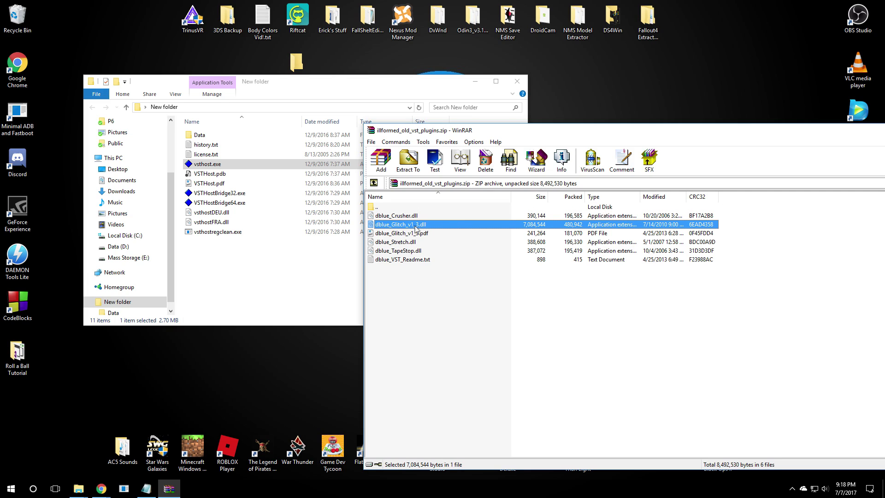
left_click_drag(414, 229, 269, 261)
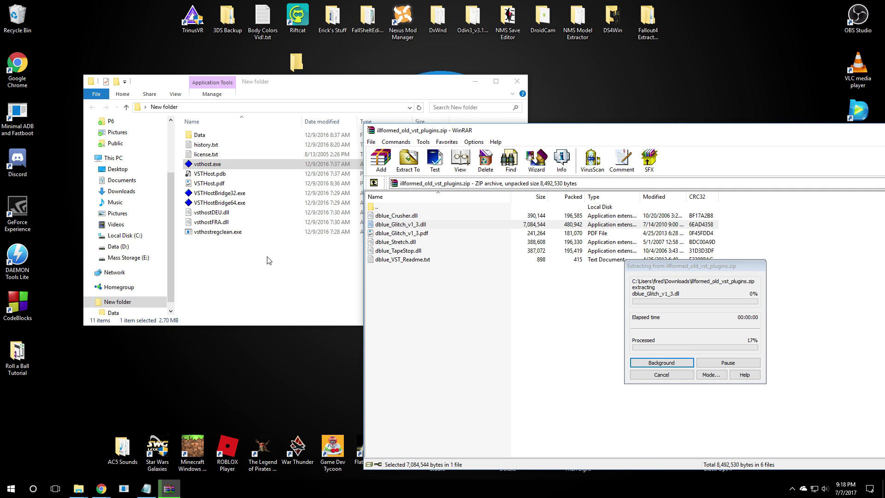
left_click(268, 265)
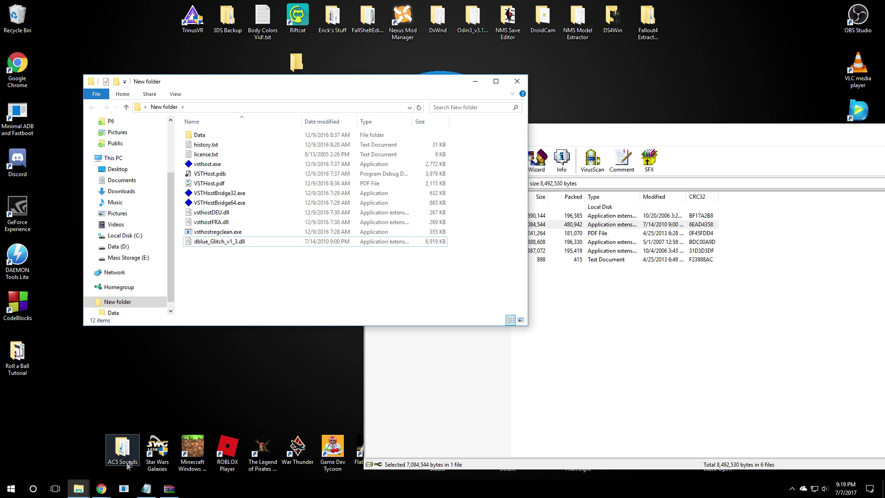
Step: Close the plugins archive and bring the illformed.org page in Chrome back
left_click(88, 488)
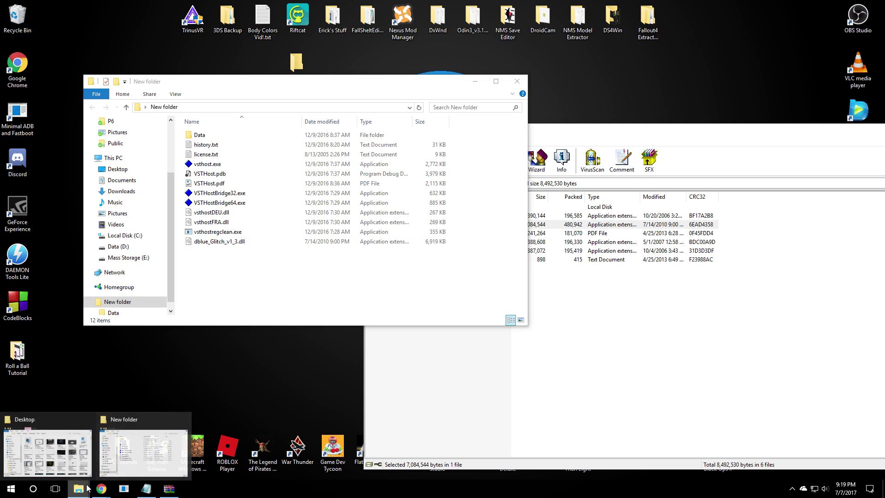
left_click(171, 489)
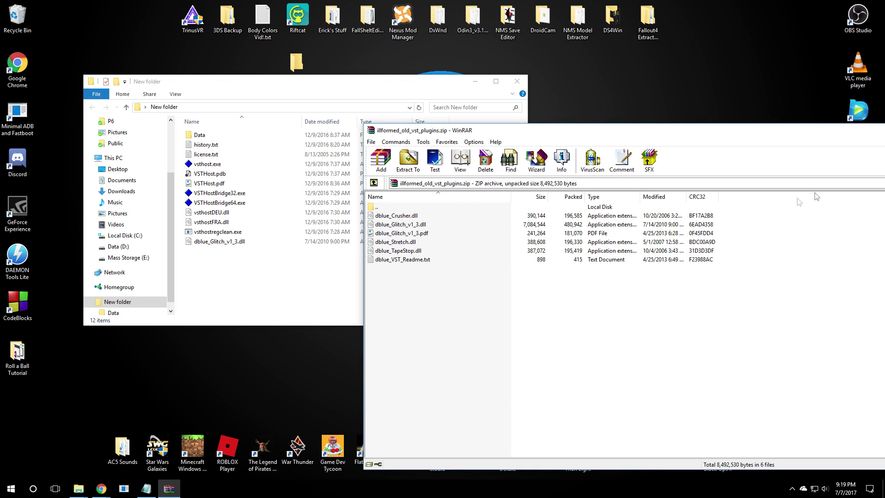
key("Escape")
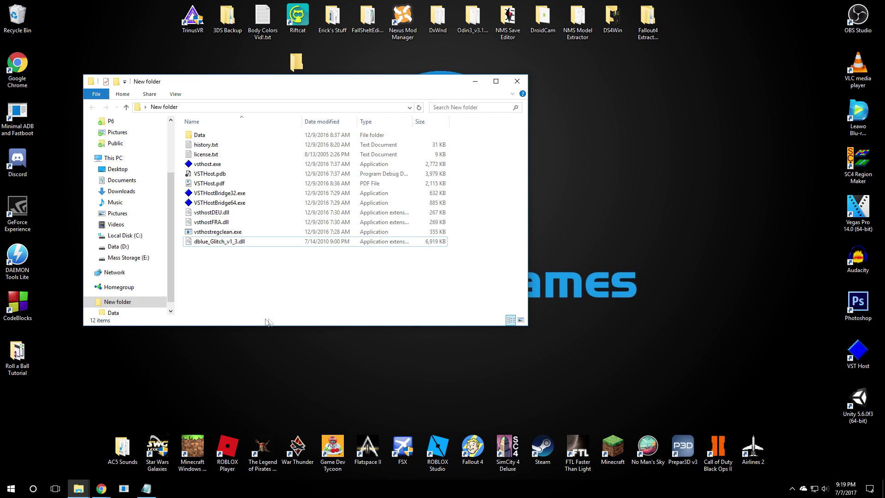
mouse_move(102, 488)
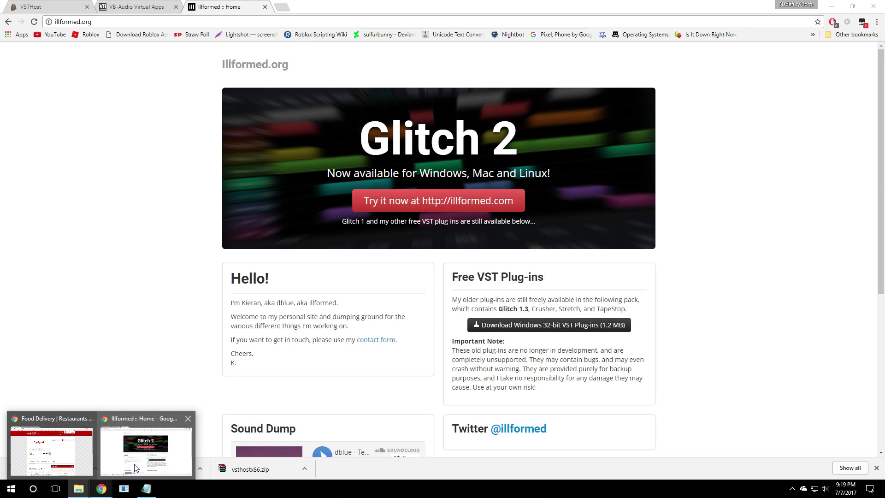
left_click(136, 469)
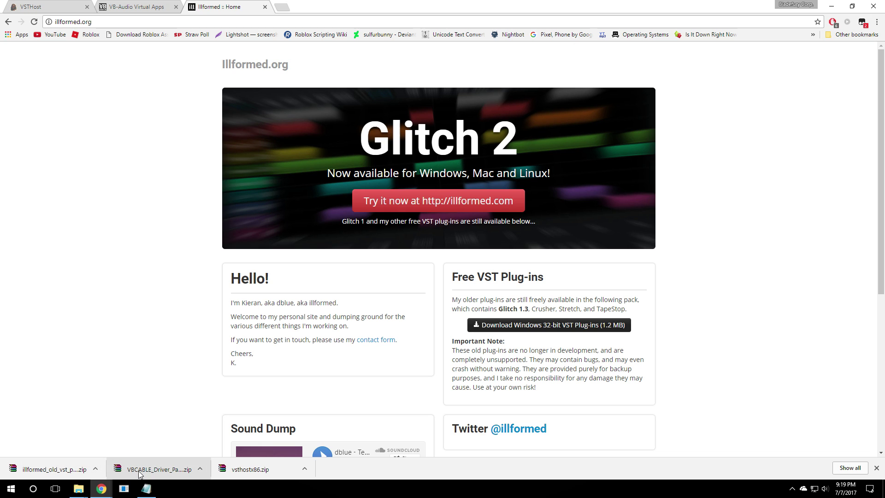
Step: Run VBCABLE_Setup.exe from VBCABLE_Driver_Pack43.zip and approve the admin prompt
left_click(157, 469)
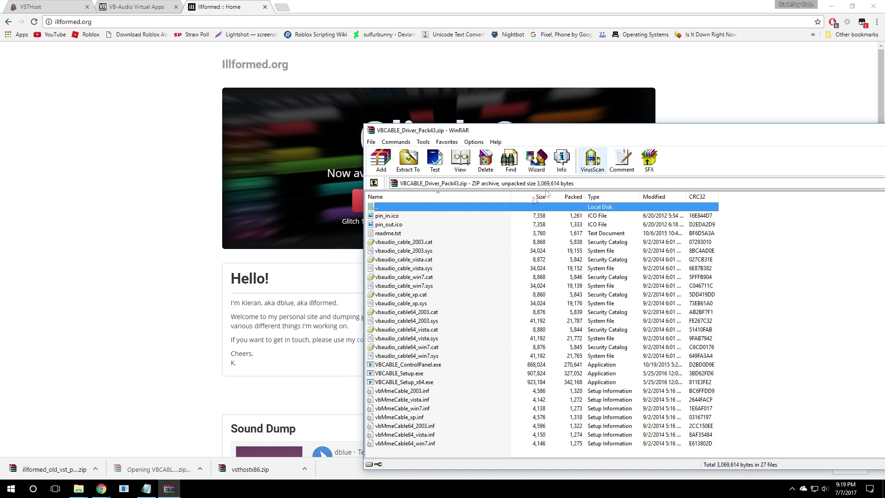
left_click(500, 277)
left_click(427, 374)
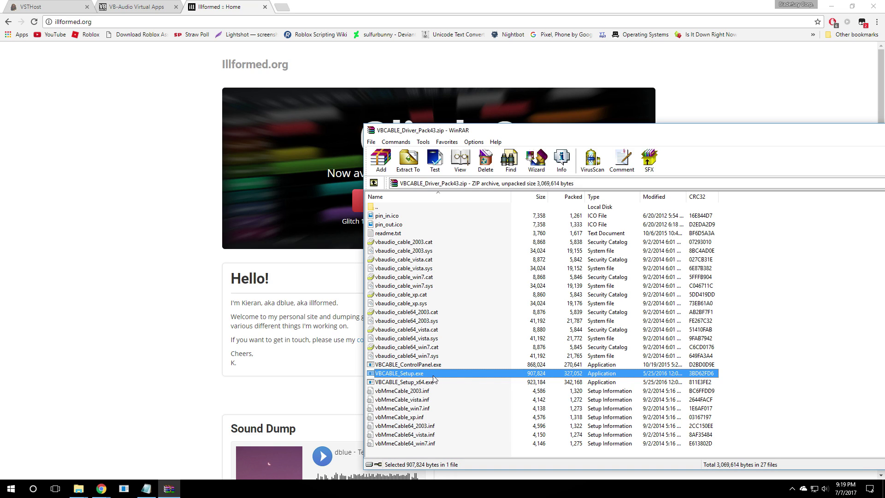
double_click(433, 377)
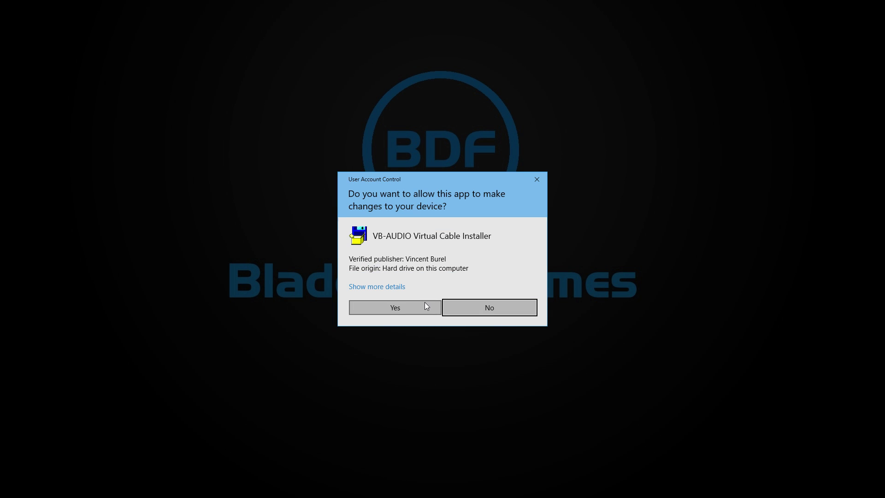
left_click(486, 308)
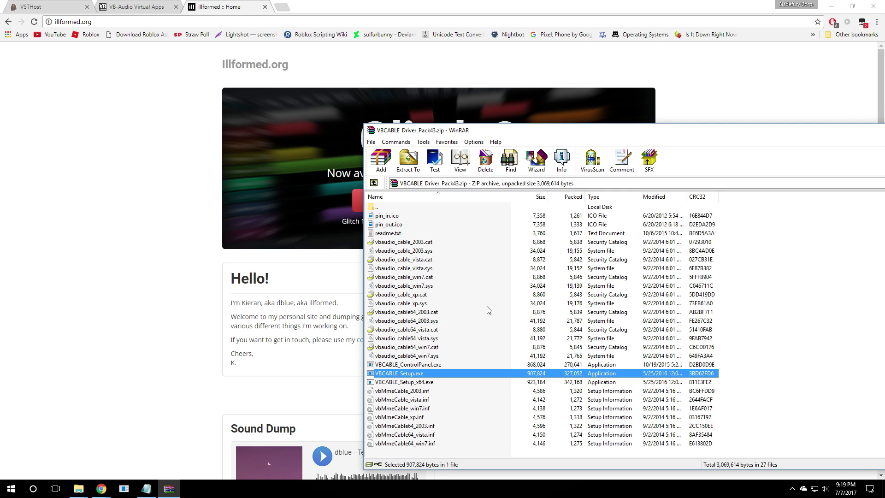
Step: Close WinRAR and Chrome, leaving the New folder window on screen
left_click(681, 143)
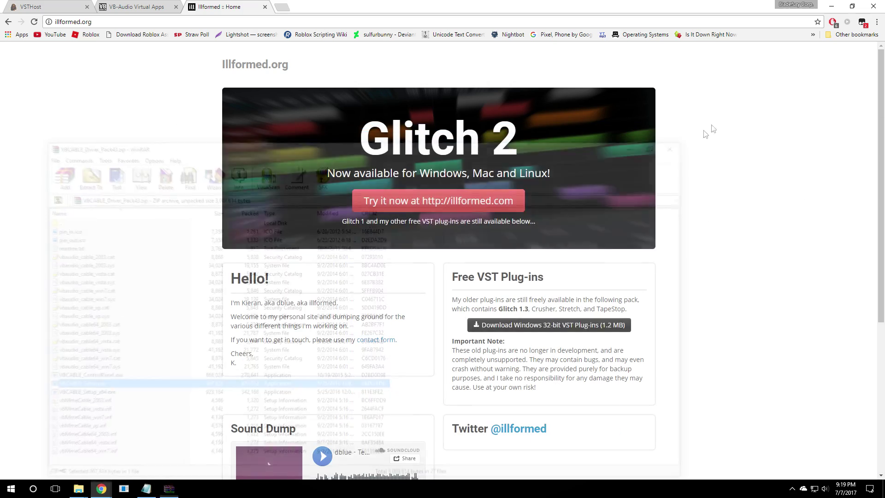
left_click(875, 4)
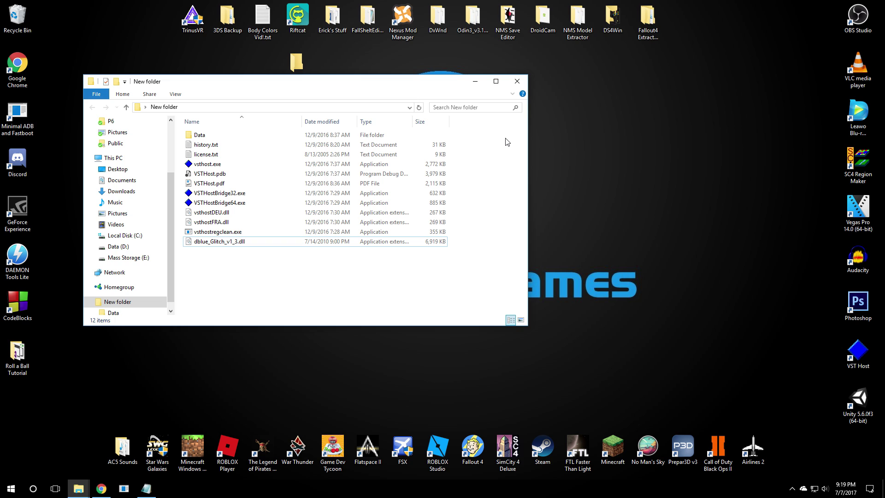
left_click_drag(376, 75, 465, 81)
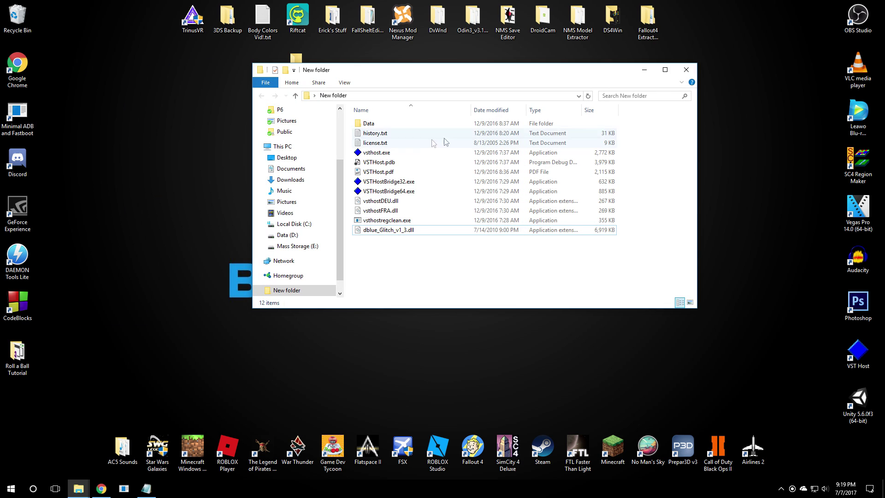
Step: Launch vsthost.exe from New folder and dismiss the donation notice
double_click(403, 153)
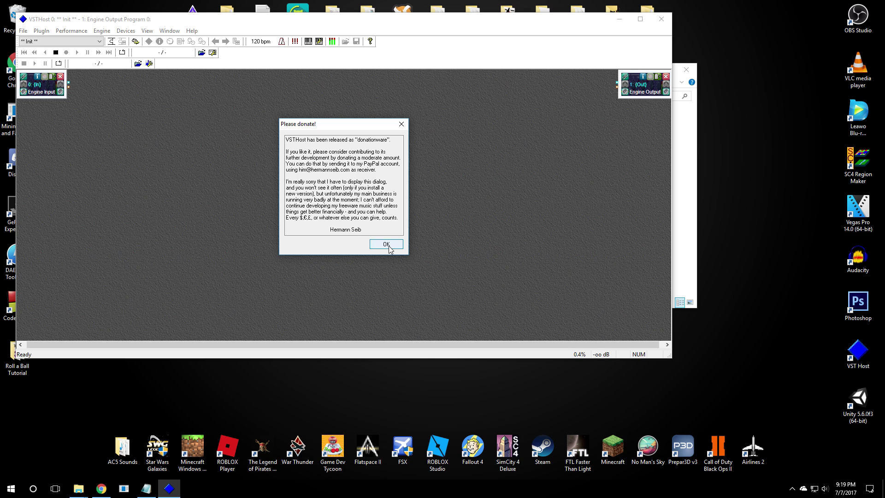
left_click(389, 246)
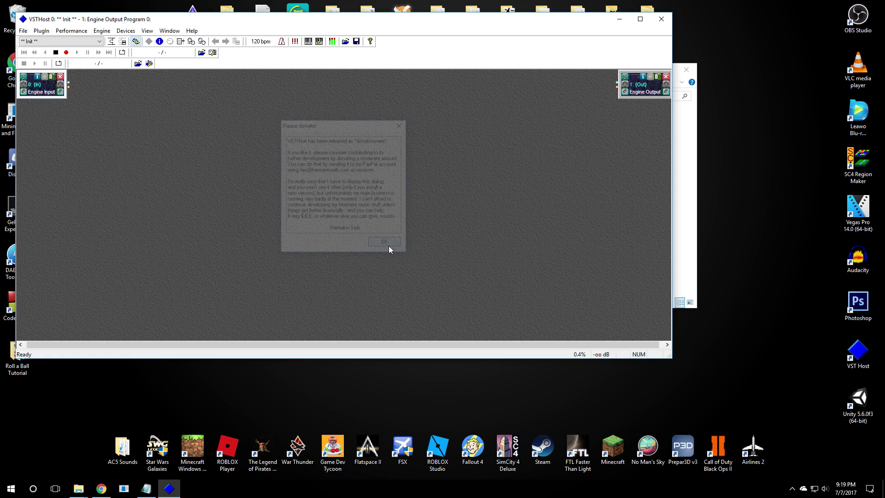
right_click(211, 165)
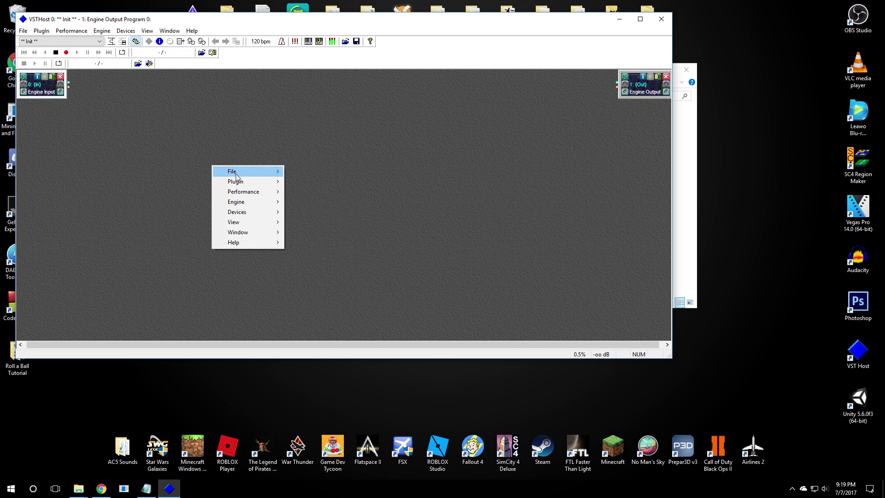
left_click(129, 134)
Step: Load dblue_Glitch_v1_3.dll via File > New PlugIn and center its node in the graph
left_click(24, 31)
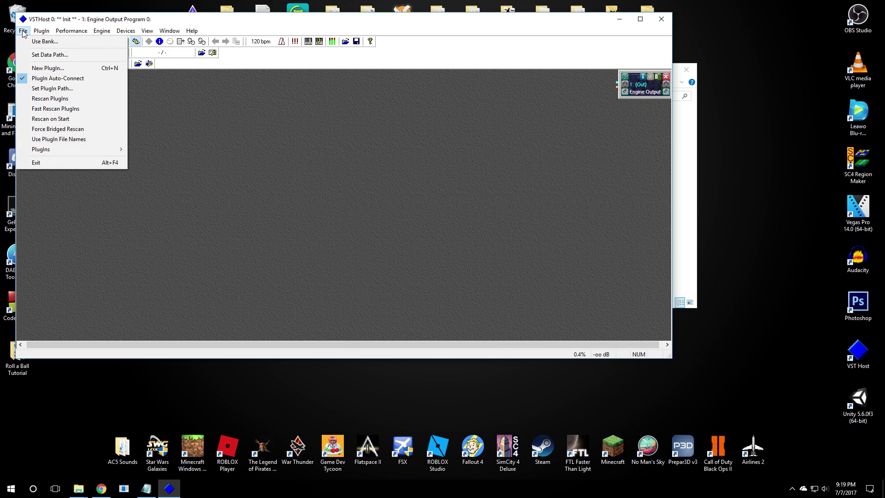
left_click(54, 71)
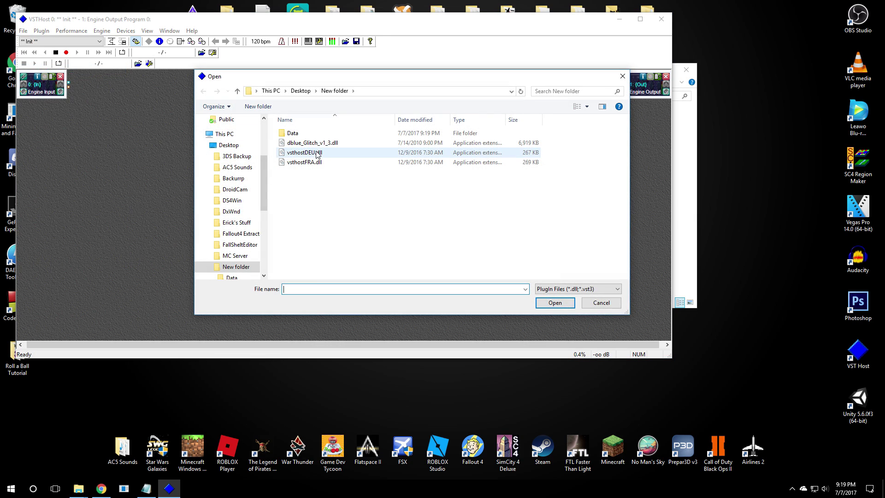
double_click(324, 144)
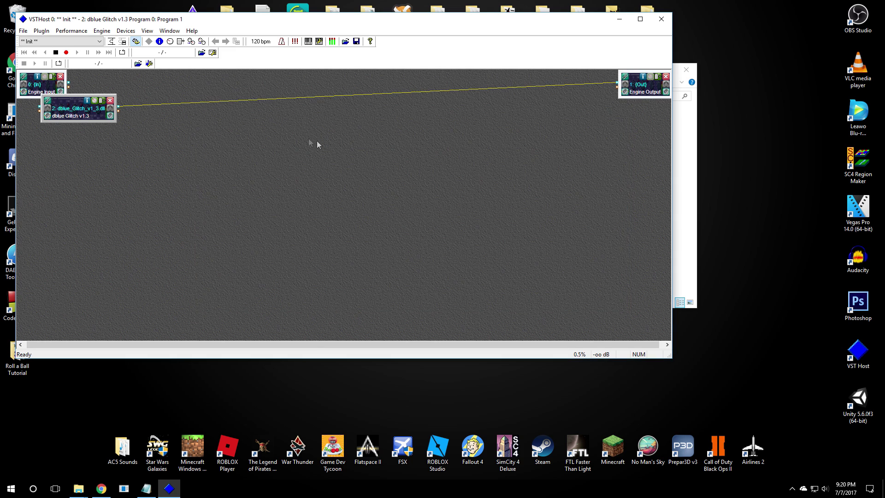
left_click_drag(53, 104, 317, 112)
Step: Set wave devices: input MME Microphone (Blue Snowball), output MME CABLE Input (VB-Audio Virtual Cable)
right_click(217, 110)
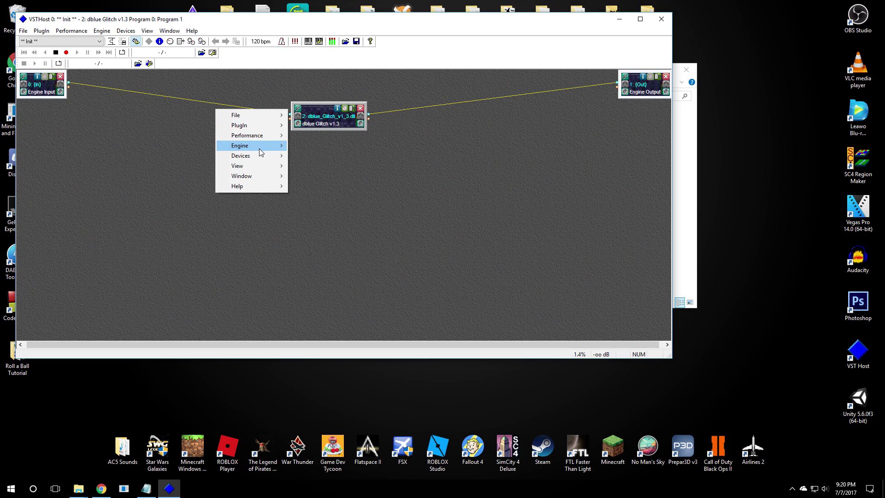
mouse_move(261, 160)
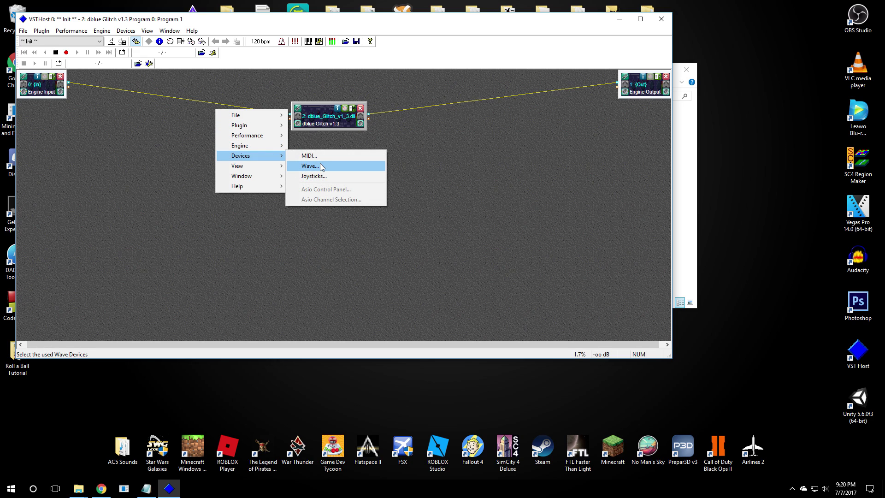
left_click(321, 167)
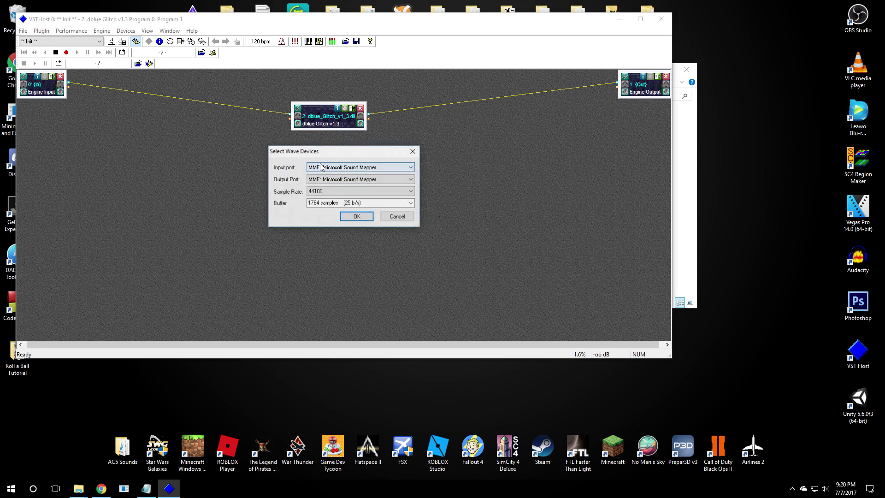
left_click(347, 169)
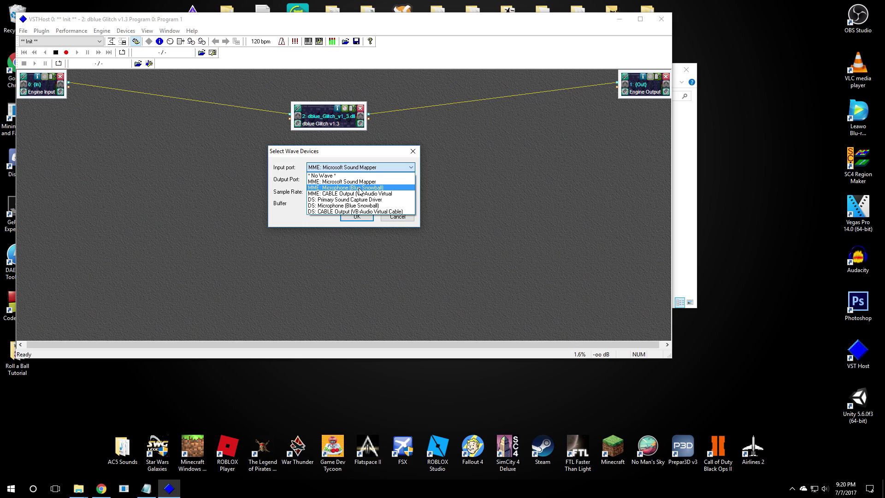
left_click(360, 191)
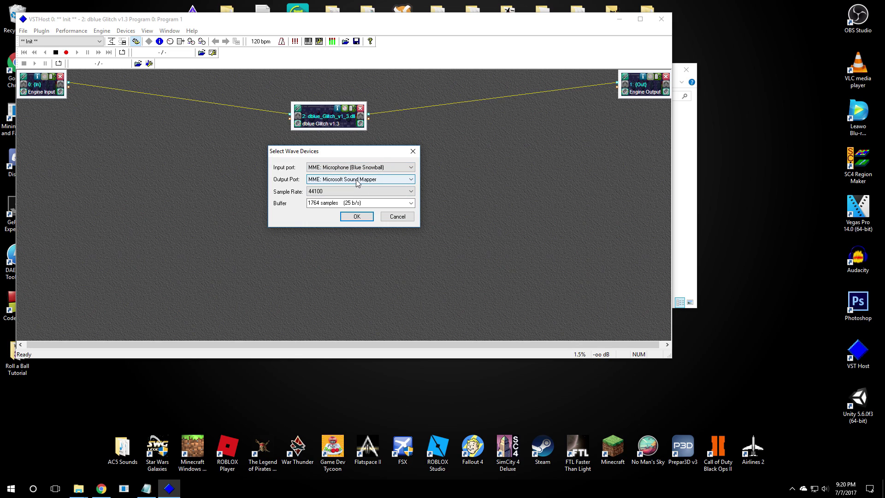
left_click(358, 182)
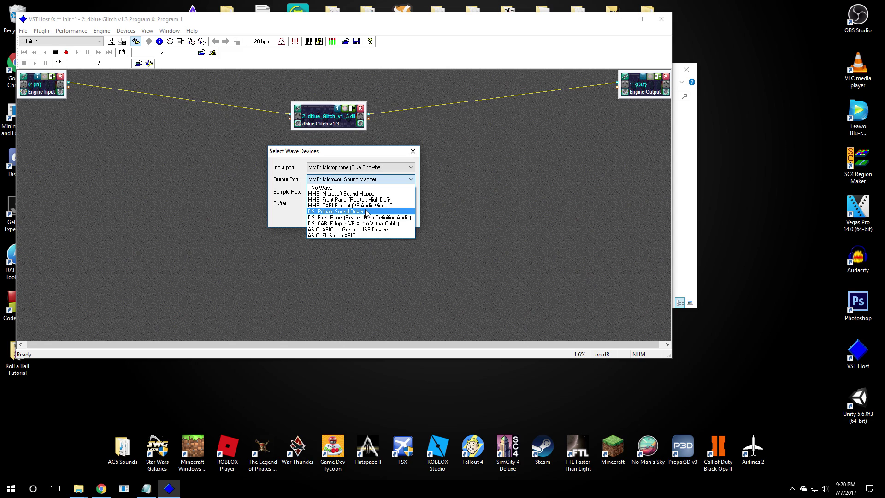
left_click(368, 206)
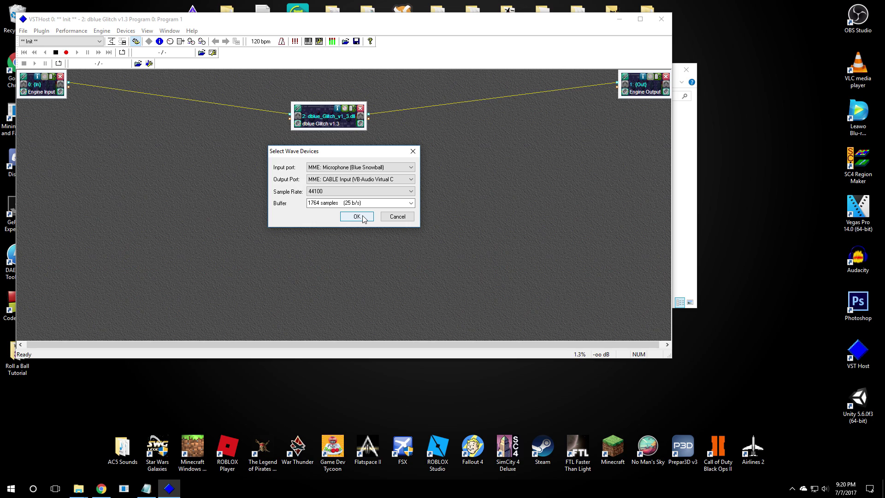
left_click(357, 216)
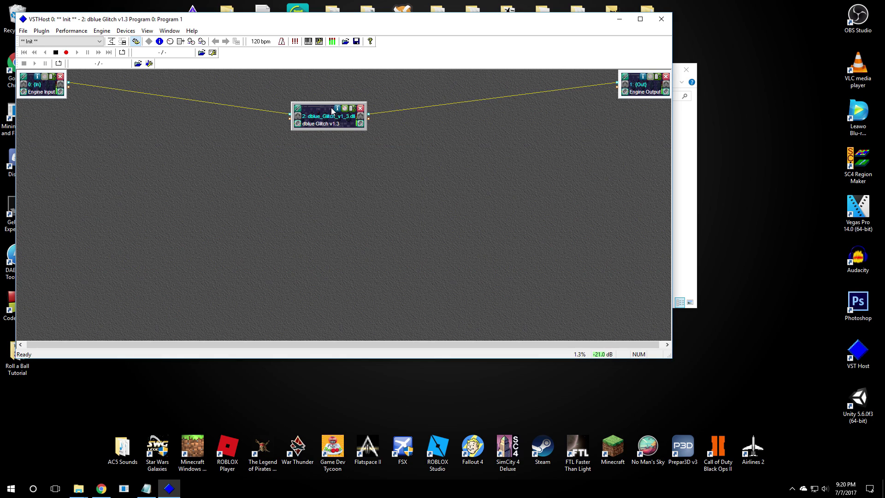
Step: Open the Glitch editor, clear every sequence step, and rearrange the node and windows
left_click_drag(333, 109, 337, 87)
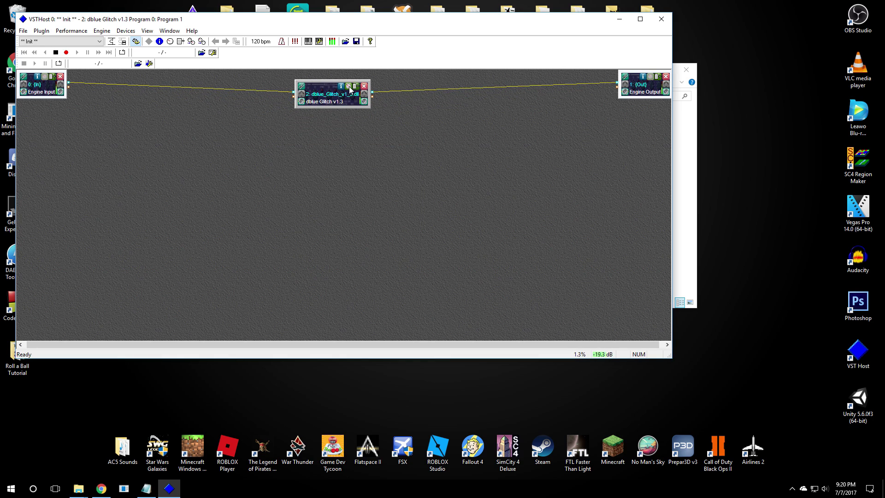
left_click(349, 87)
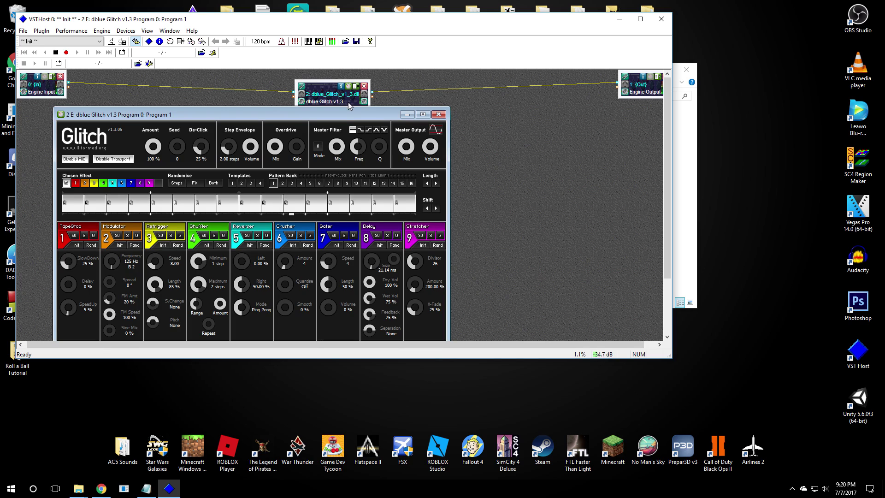
mouse_move(67, 206)
left_mouse_down()
mouse_move(211, 209)
mouse_move(417, 205)
left_mouse_up()
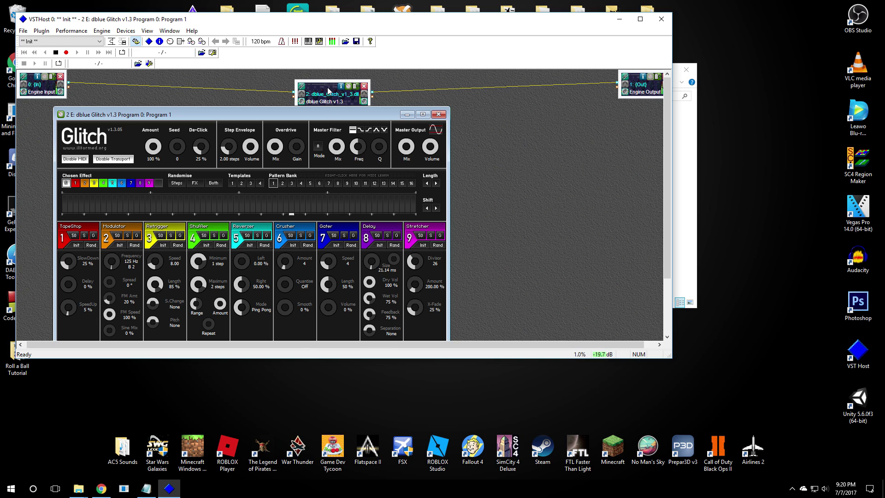
left_click_drag(327, 93, 327, 86)
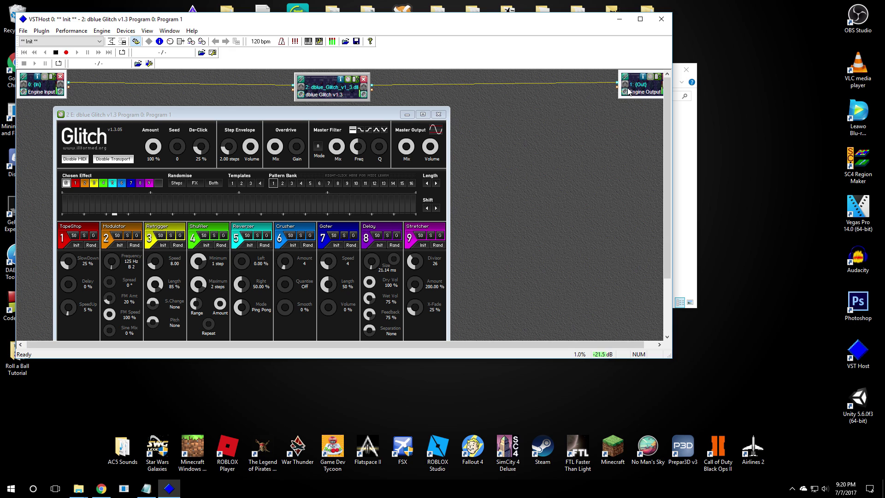
left_click_drag(314, 118, 392, 126)
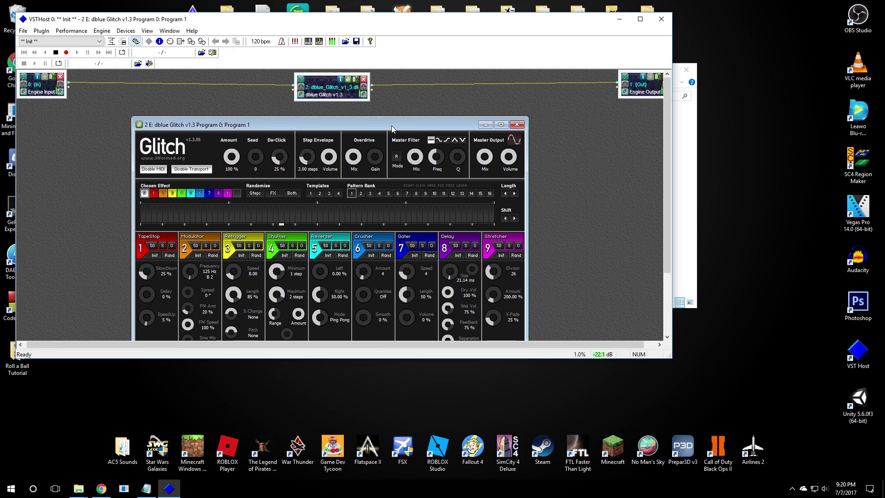
left_click_drag(453, 358, 442, 451)
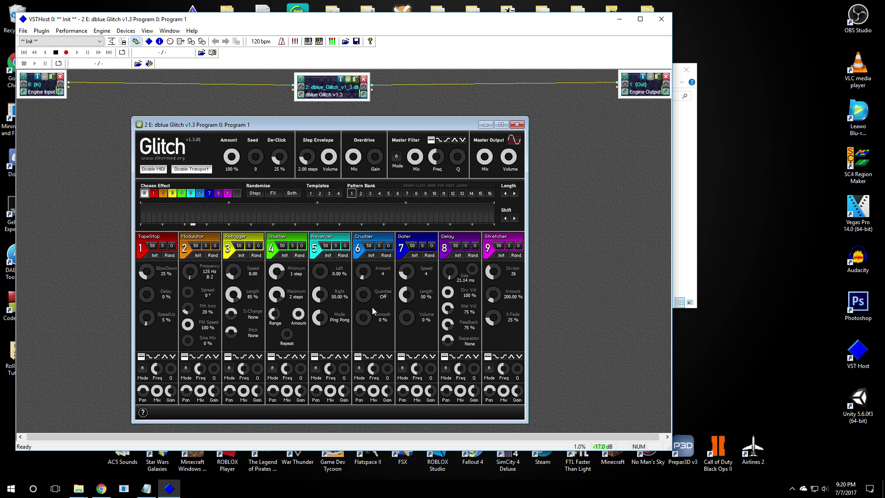
Step: Return to empty pattern 1, insert a Retrigger step, then delete it
left_click(390, 194)
left_click(351, 194)
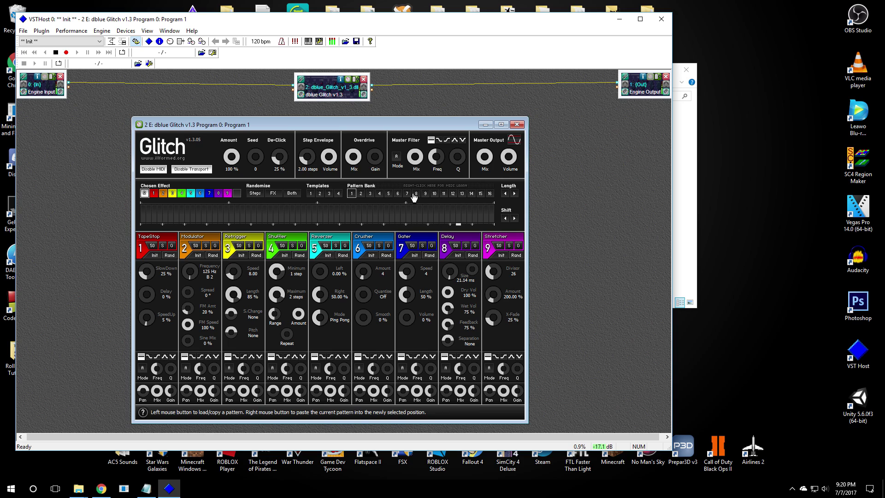
left_click(172, 193)
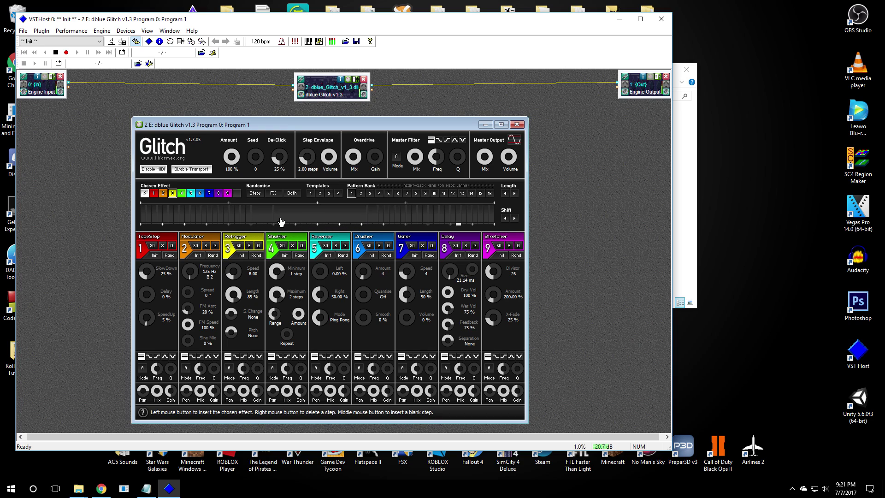
left_click(303, 221)
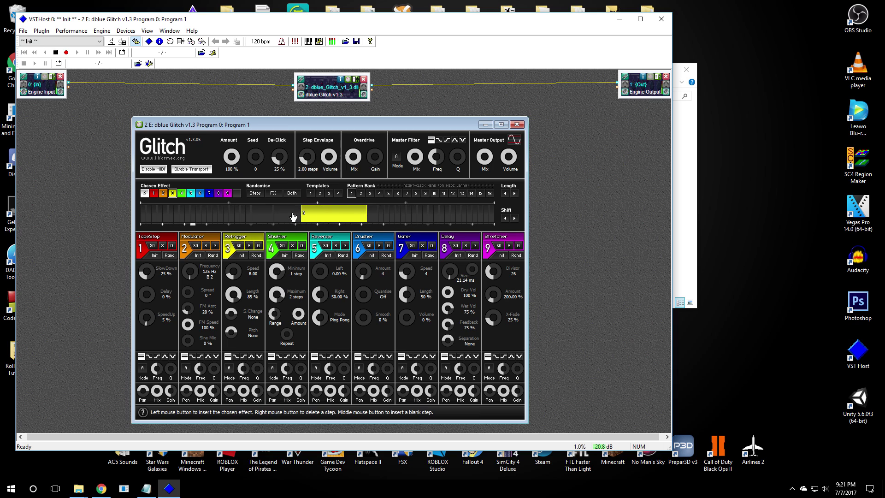
right_click(323, 213)
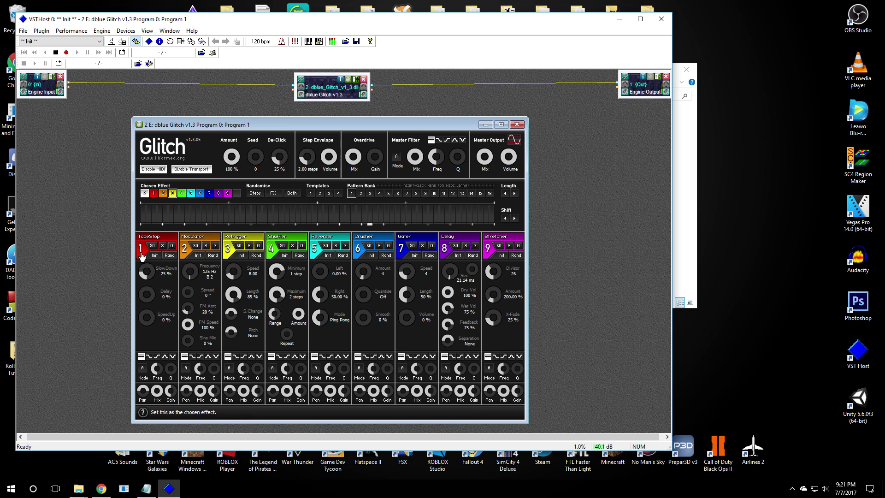
Step: Insert a TapeStop step, turn its SlowDown to 3%, then delete the step
left_click(263, 217)
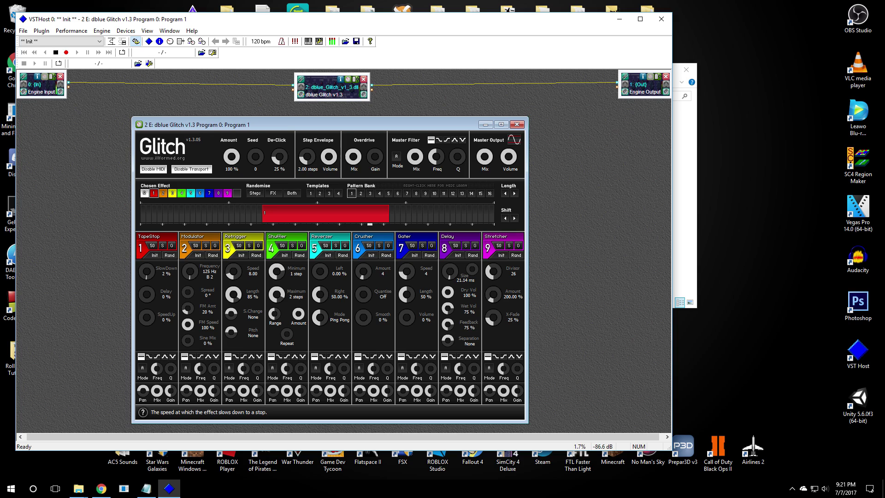
scroll(152, 273, "up", 1)
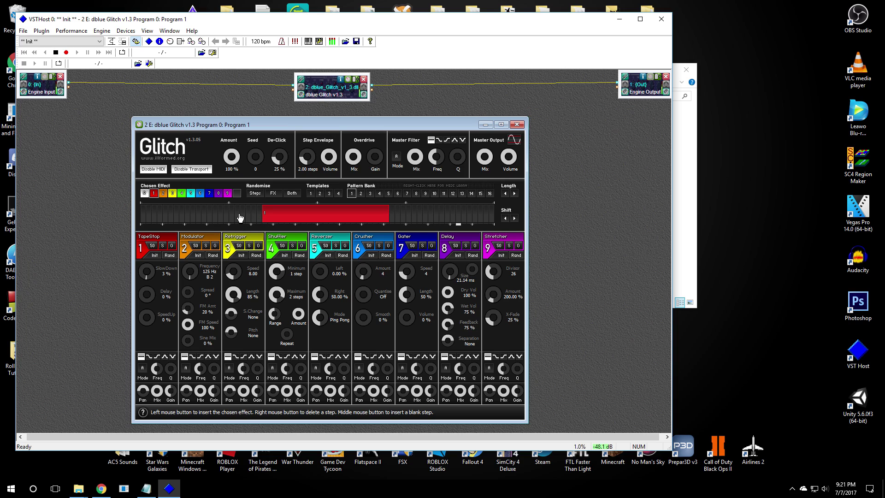
right_click(266, 217)
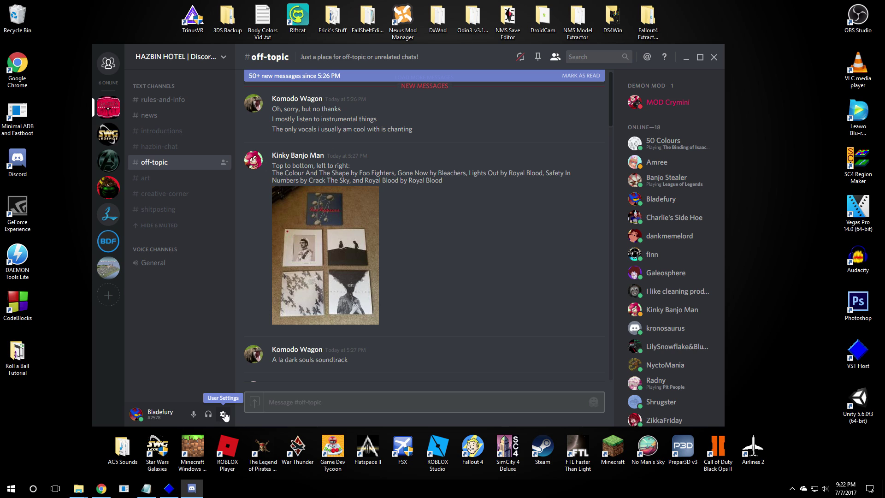
Step: Choose CABLE Output (VB-Audio Virtual Cable) as Discord's voice input device and close settings
left_click(224, 415)
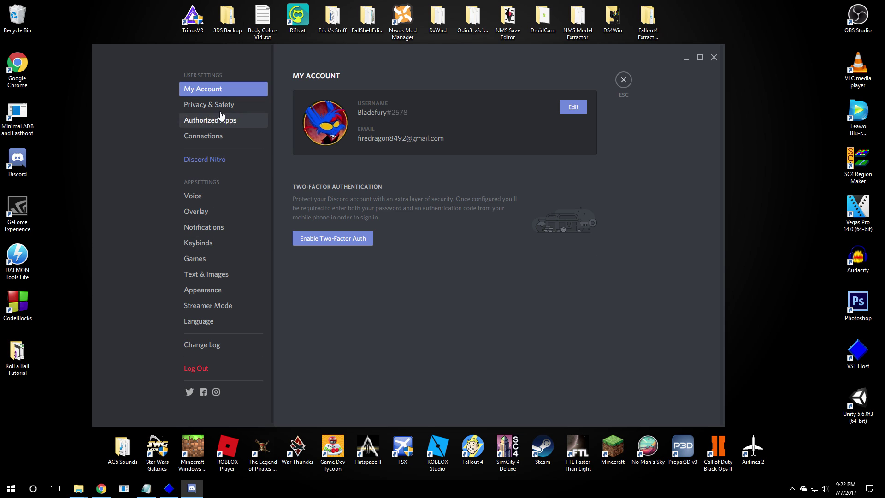
left_click(222, 200)
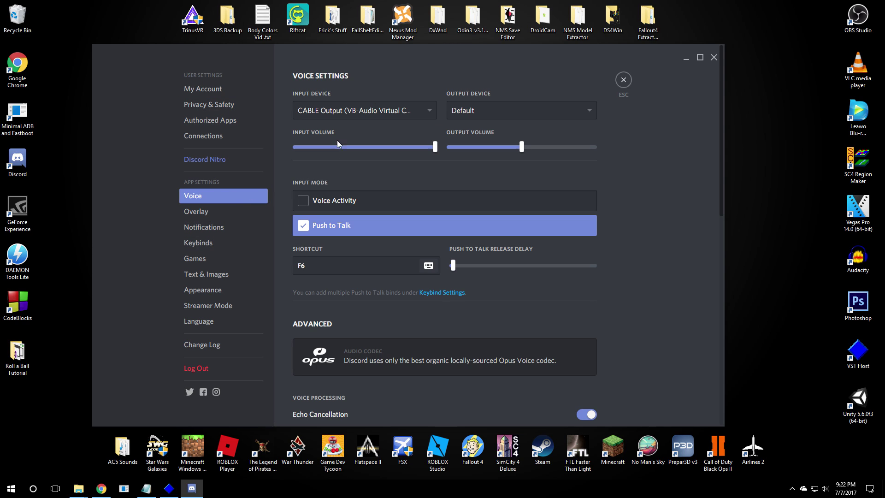
left_click(350, 108)
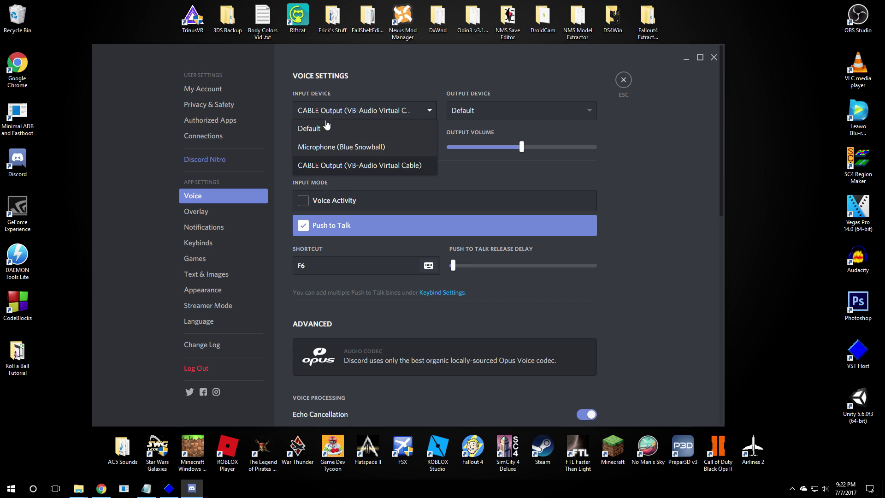
left_click(328, 126)
left_click(331, 115)
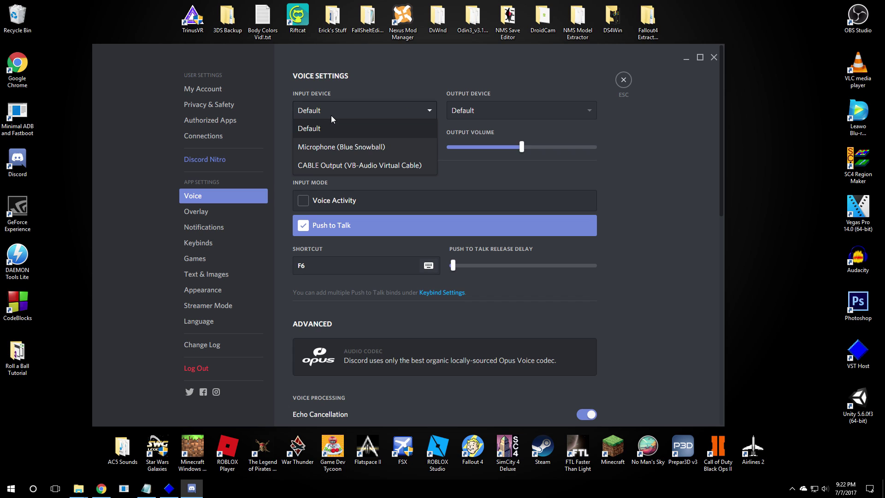
left_click(332, 166)
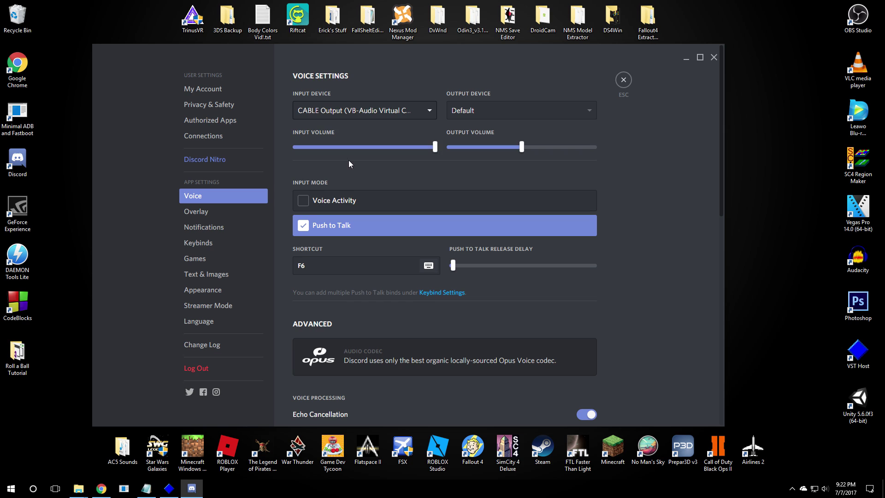
left_click(623, 80)
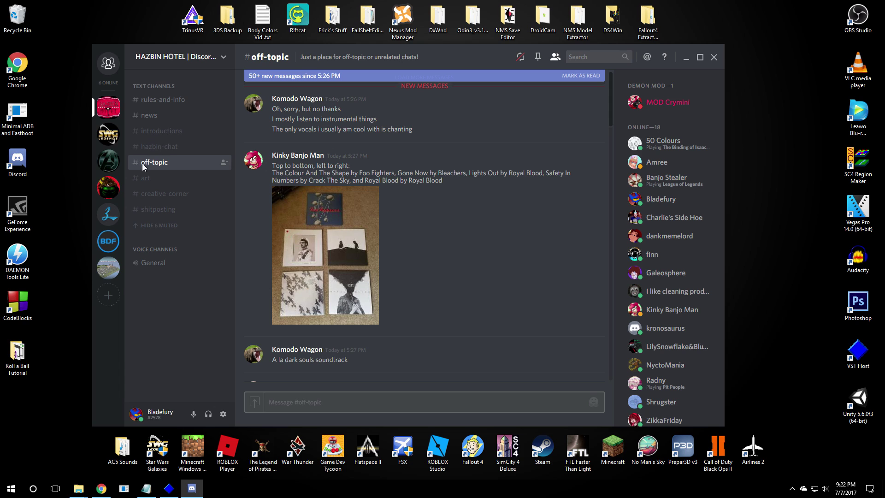
Step: Browse through the SWG:Legends, Fancy Family and Wingz Community servers
left_click(108, 134)
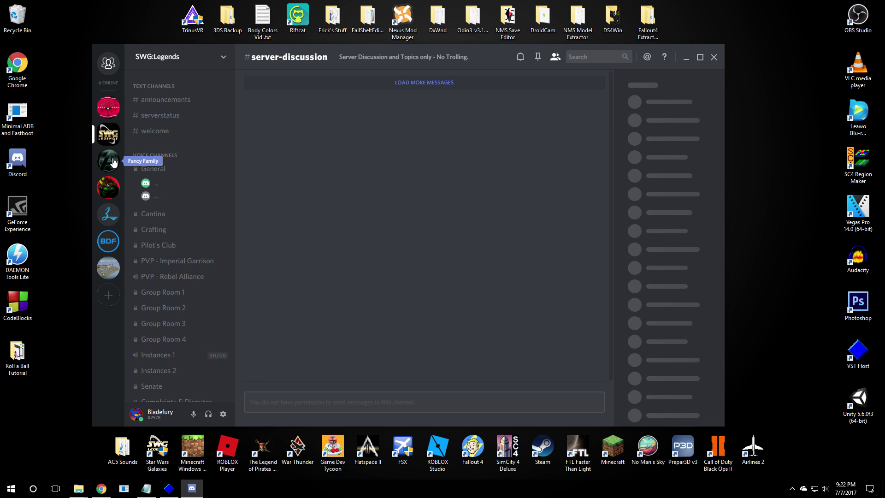
left_click(109, 183)
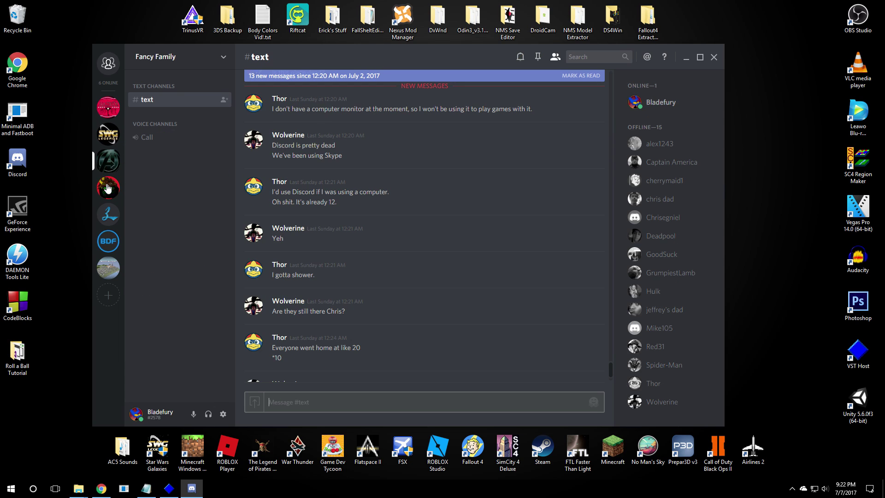
left_click(108, 266)
left_click(108, 249)
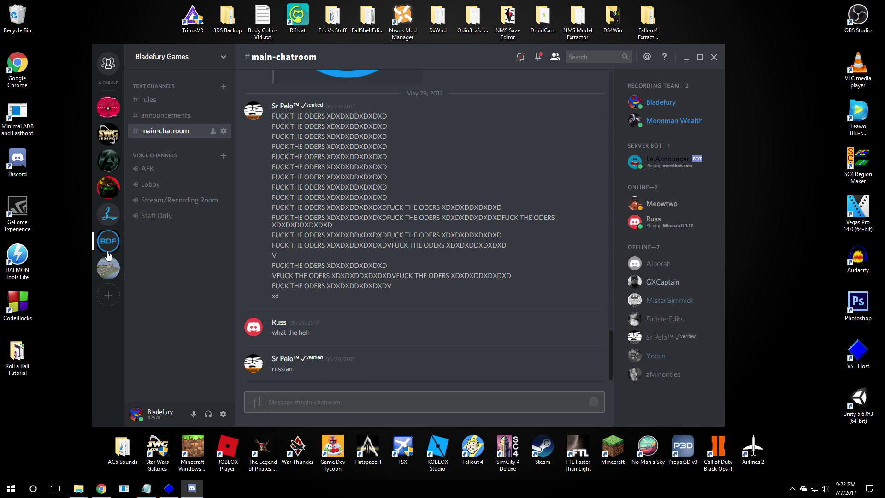
left_click(110, 270)
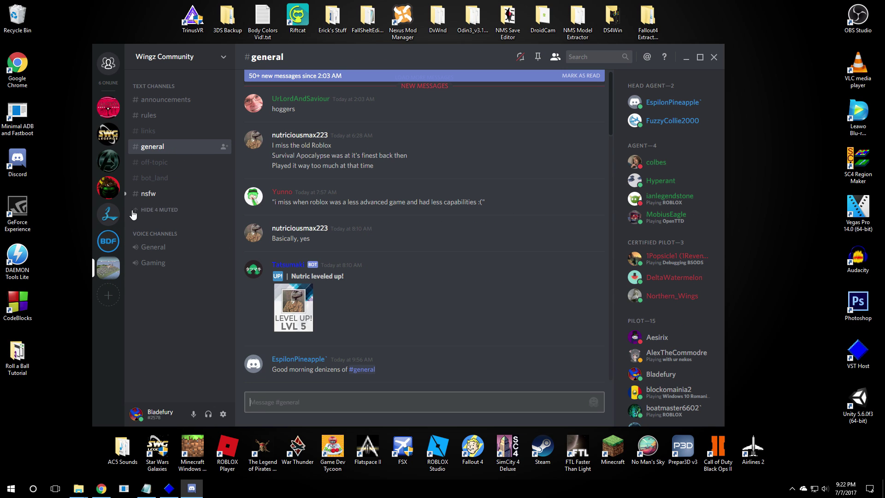
Step: Return to HAZBIN HOTEL, minimize Discord and relaunch VSTHost with the Glitch editor
left_click(109, 161)
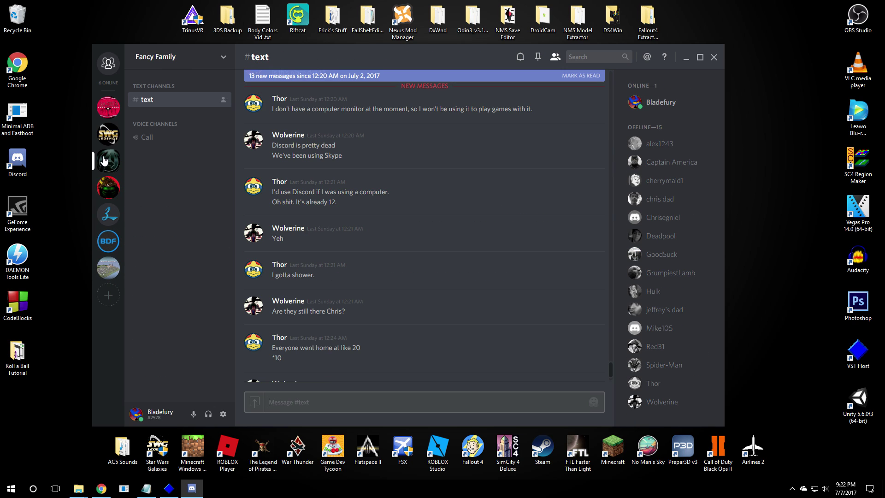
left_click(112, 110)
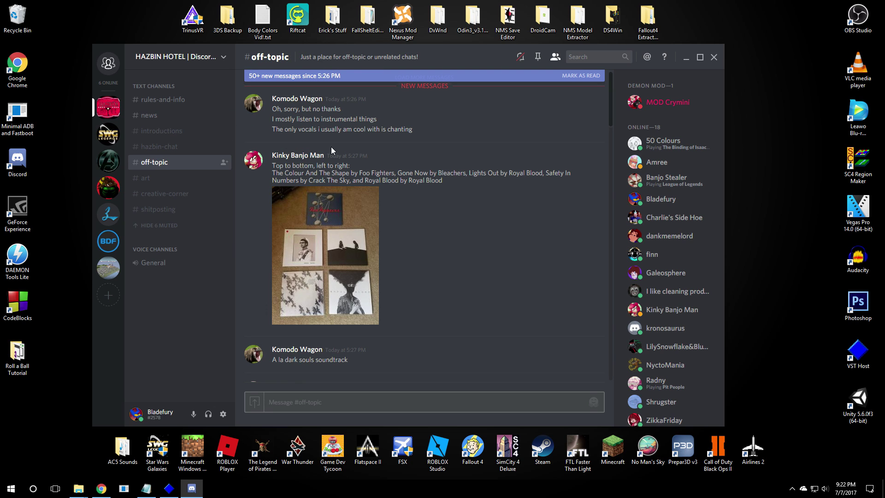
left_click(687, 57)
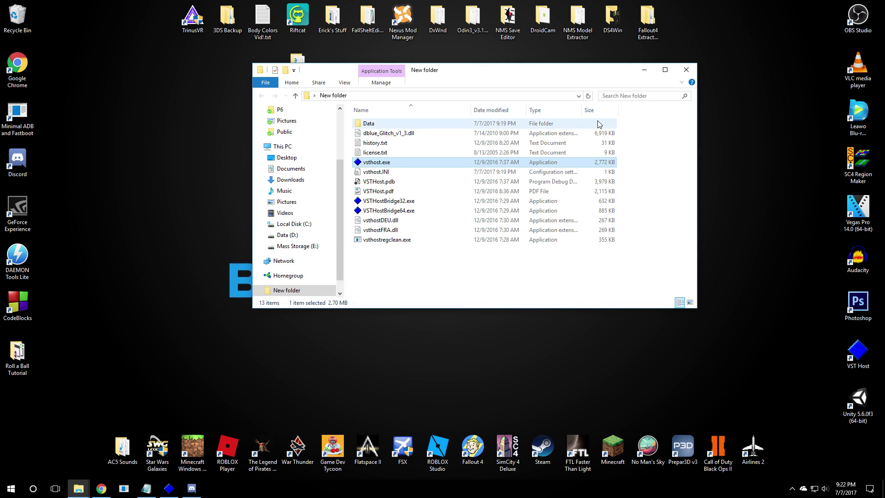
key("Return")
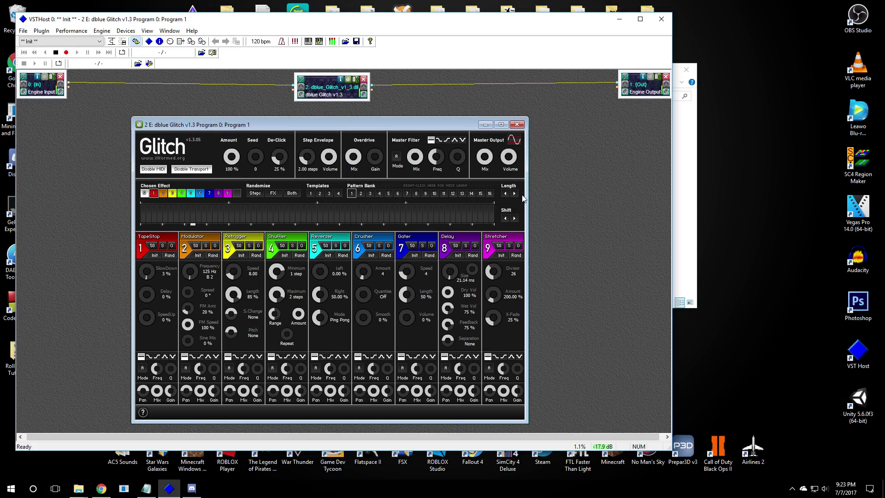
Step: Move the VSTHost window right and preview pattern 5 before returning to empty pattern 1
left_click_drag(483, 26, 551, 26)
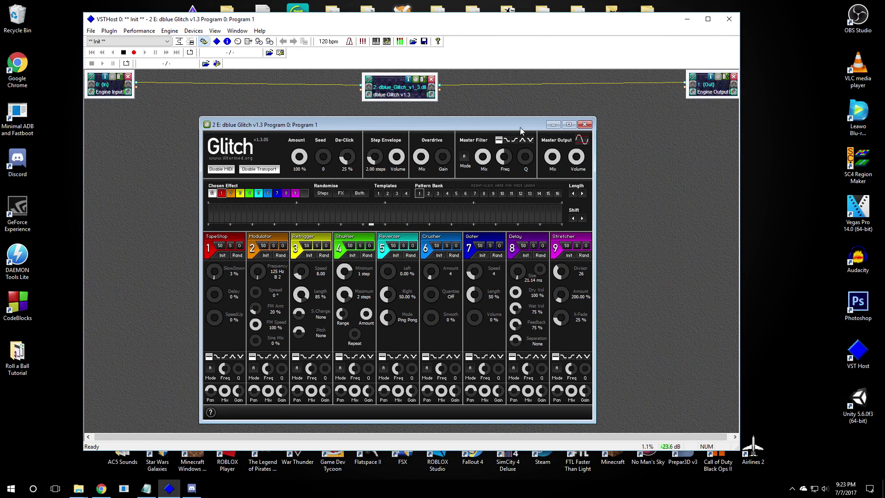
left_click(457, 193)
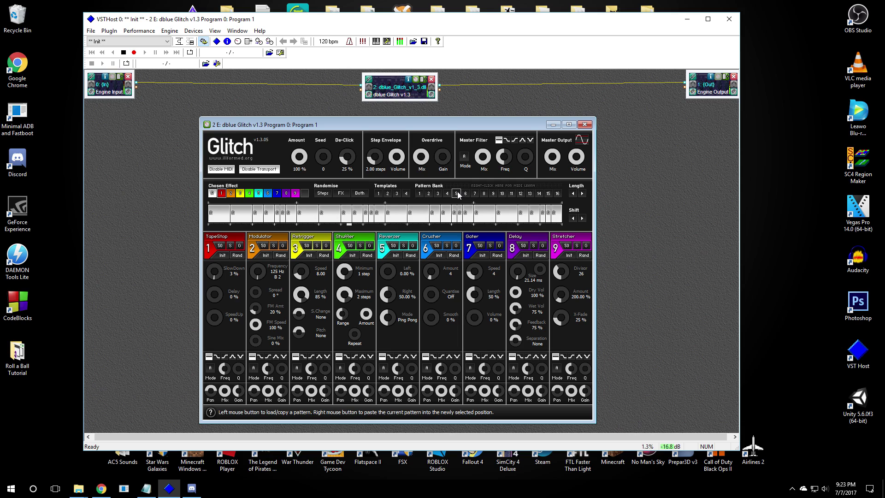
left_click(420, 195)
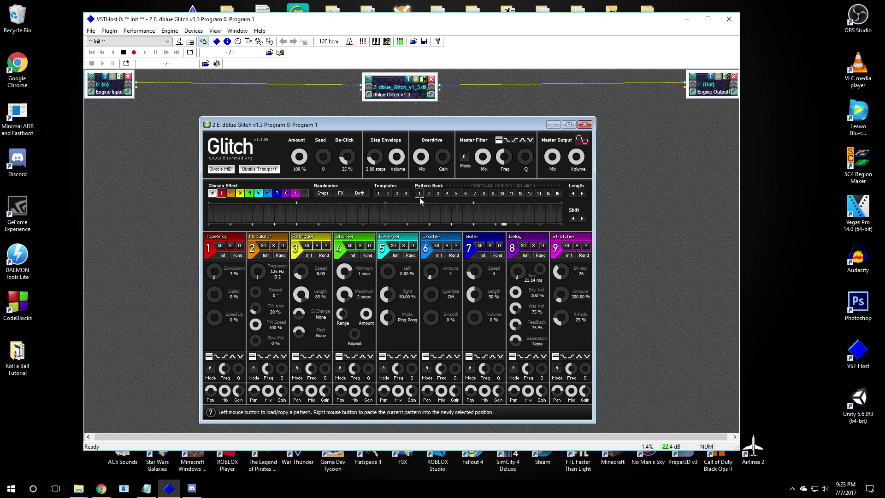
Step: Insert and remove a Retrigger step, then raise Crusher Amount from 4 to 11
left_click(295, 255)
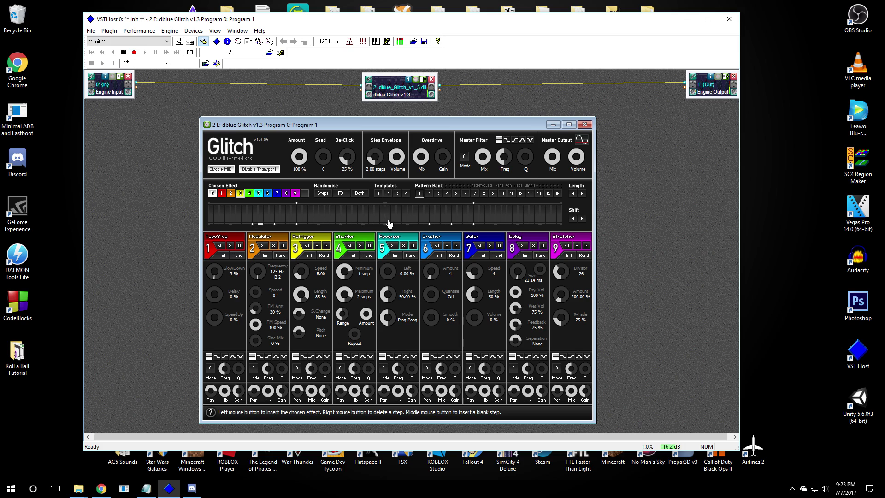
left_click(409, 215)
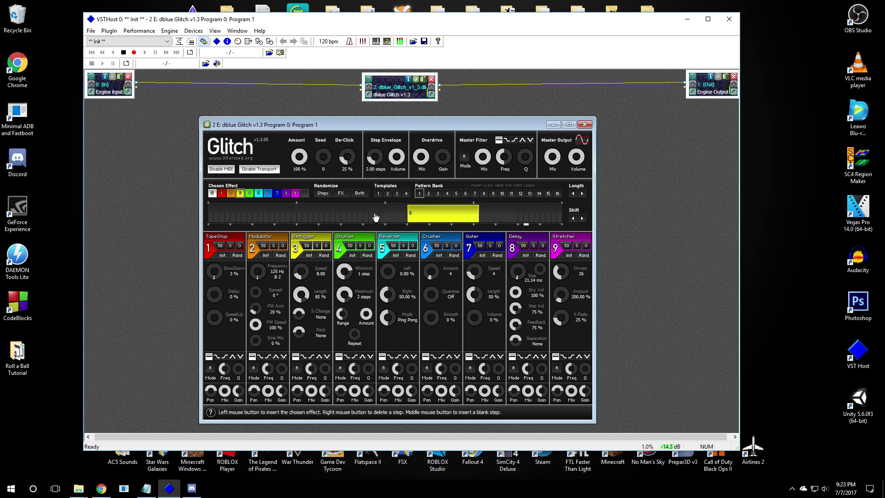
right_click(442, 216)
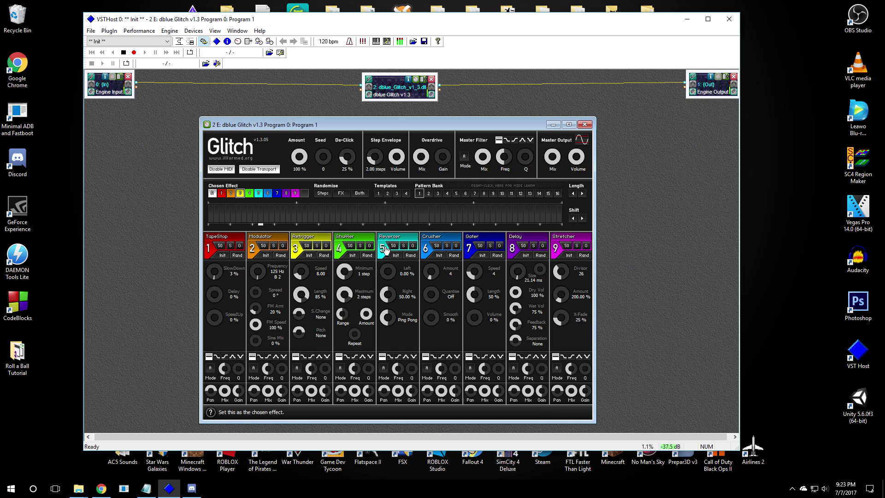
left_click_drag(431, 273, 431, 270)
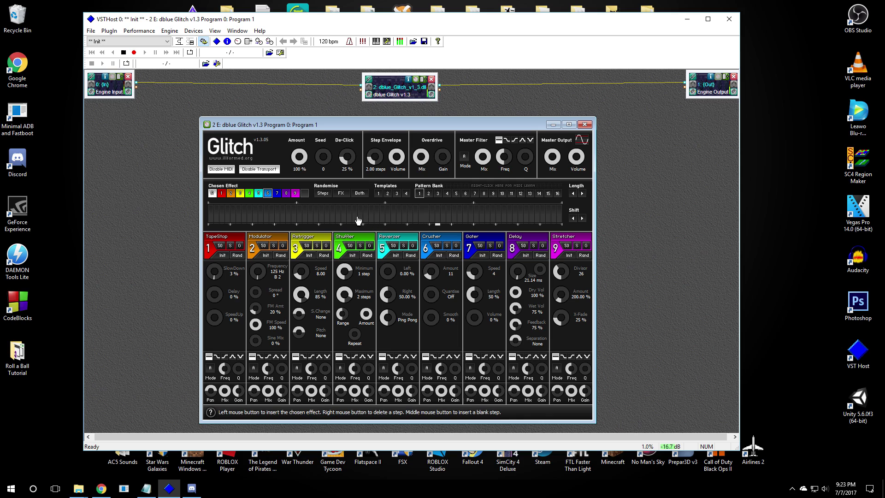
Step: Fill the pattern with Crusher steps, clear them, and set the Delay probability to 0
left_click_drag(537, 220, 278, 222)
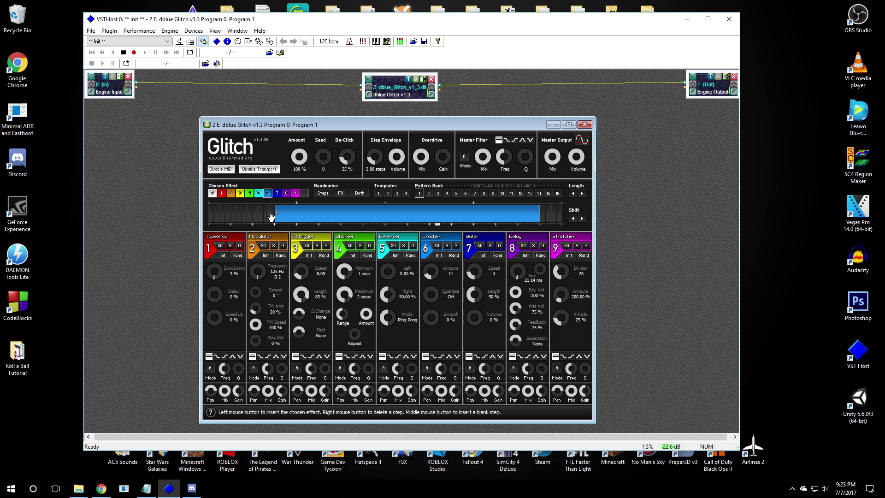
right_click(368, 218)
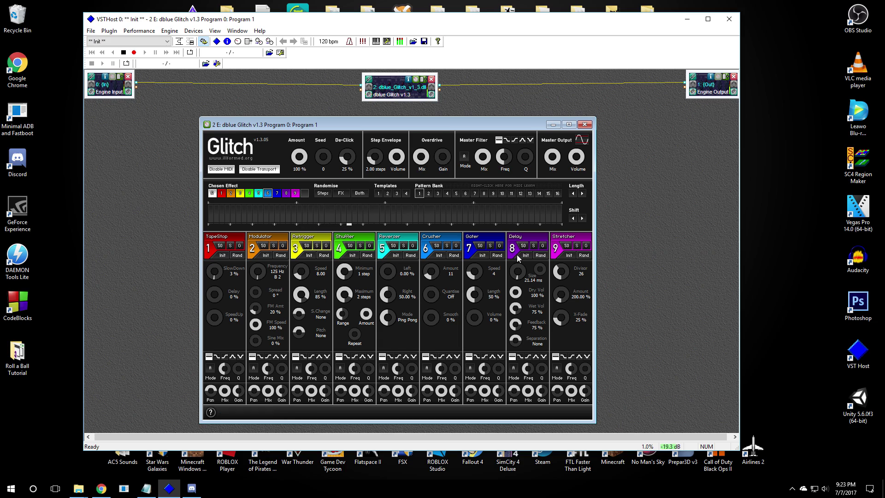
left_click_drag(524, 245, 523, 272)
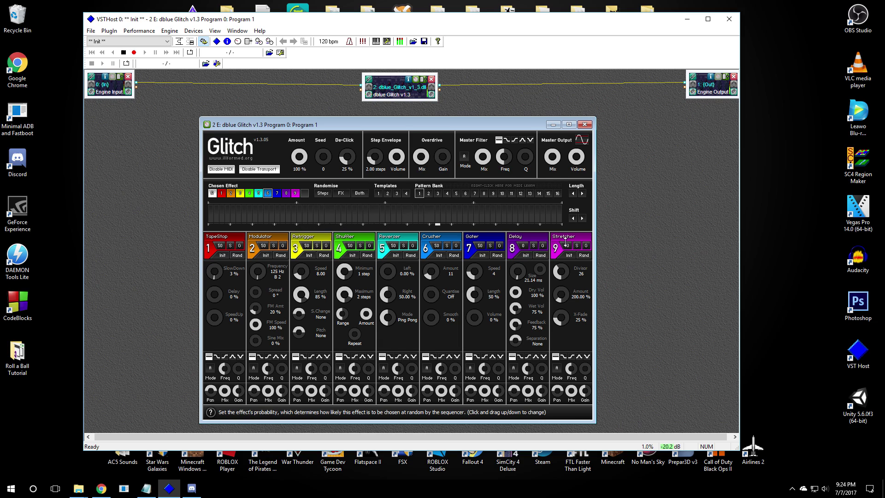
Step: Cycle the insert effect through Shuffler and Modulator to TapeStop
left_click(340, 249)
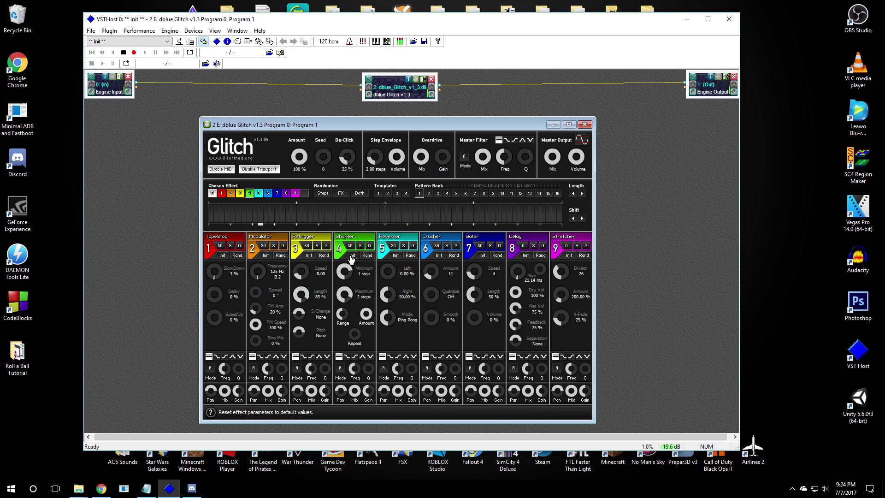
left_click(253, 251)
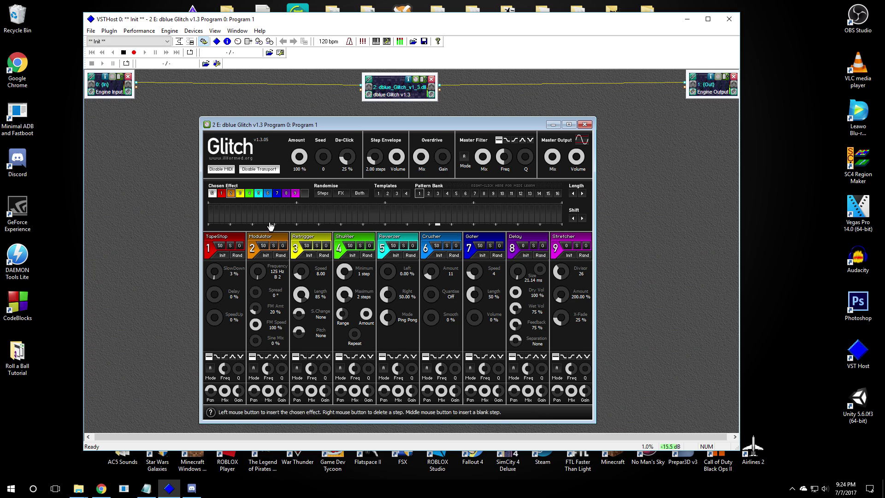
left_click(213, 251)
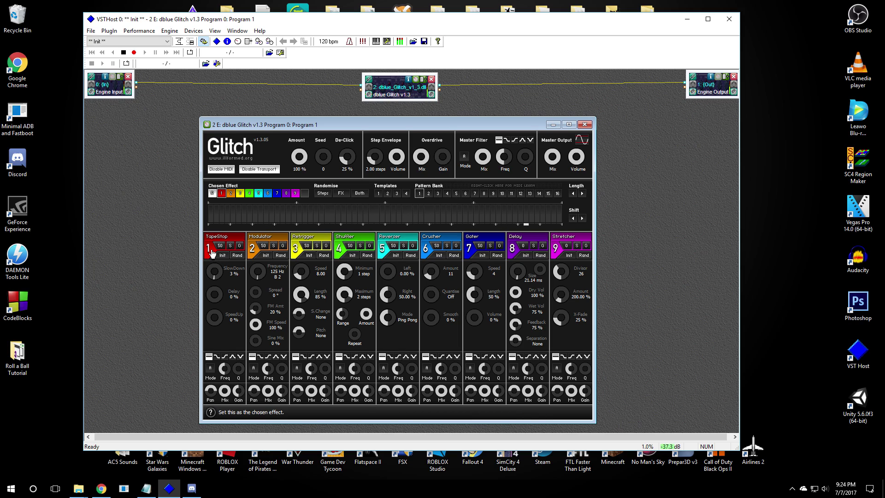
left_click(331, 221)
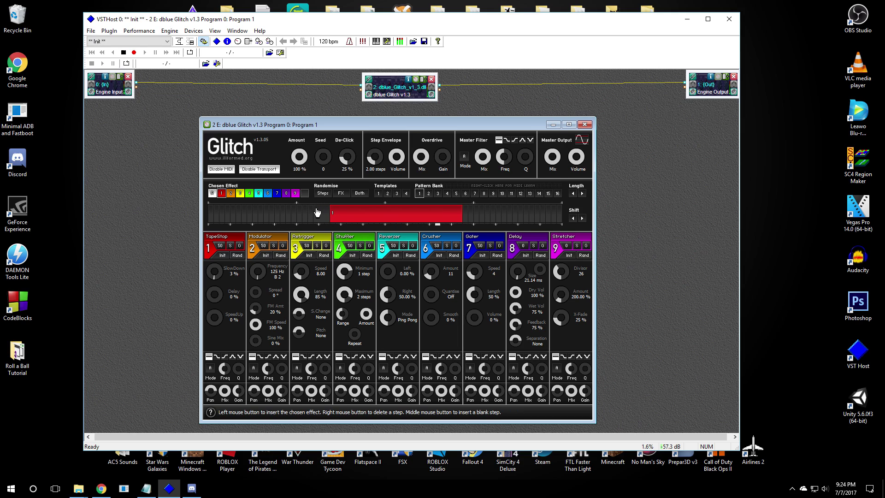
right_click(351, 221)
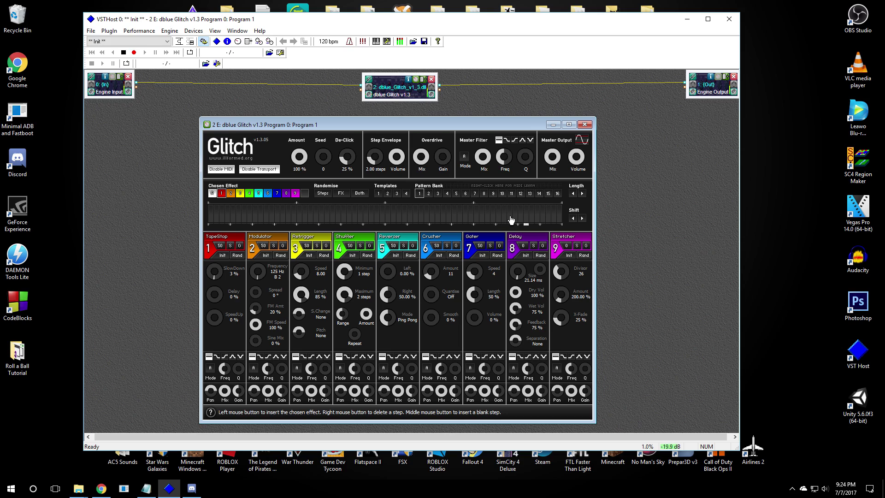